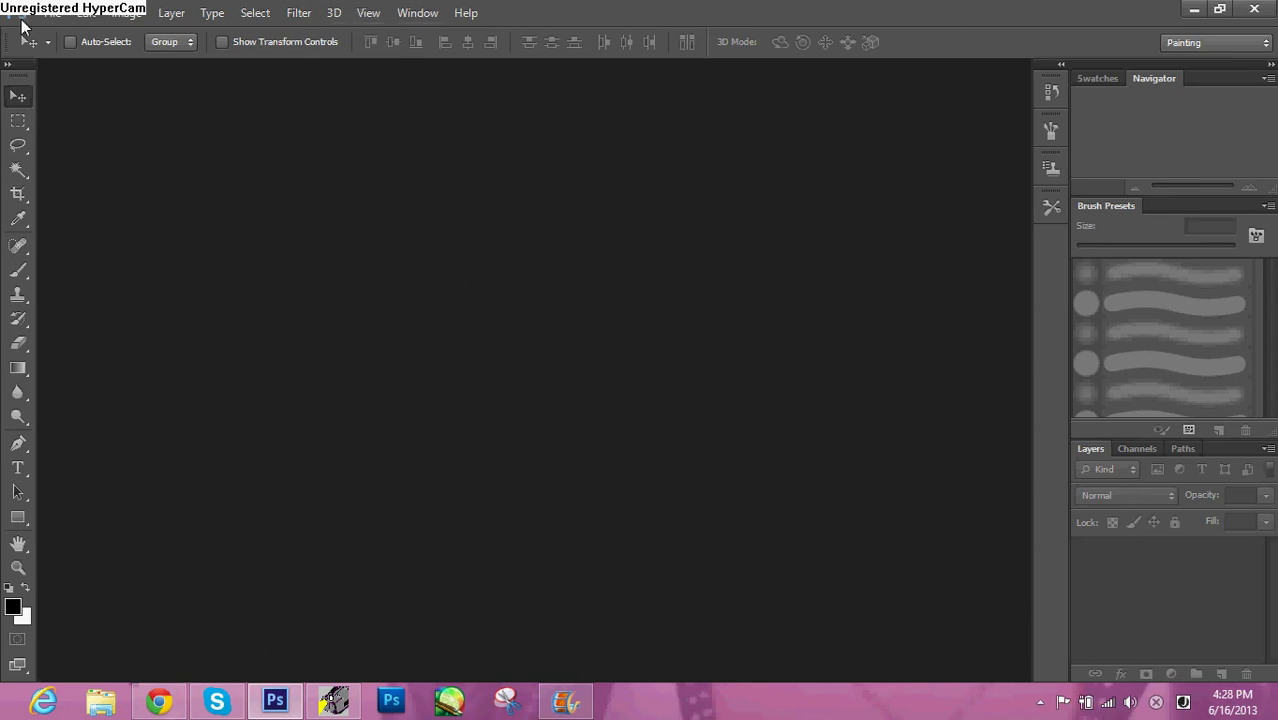
Switch to the Motion workspace and collapse the floating Properties panel.
{"action": "left_click", "coordinate": [414, 14]}
{"action": "mouse_move", "coordinate": [436, 52]}
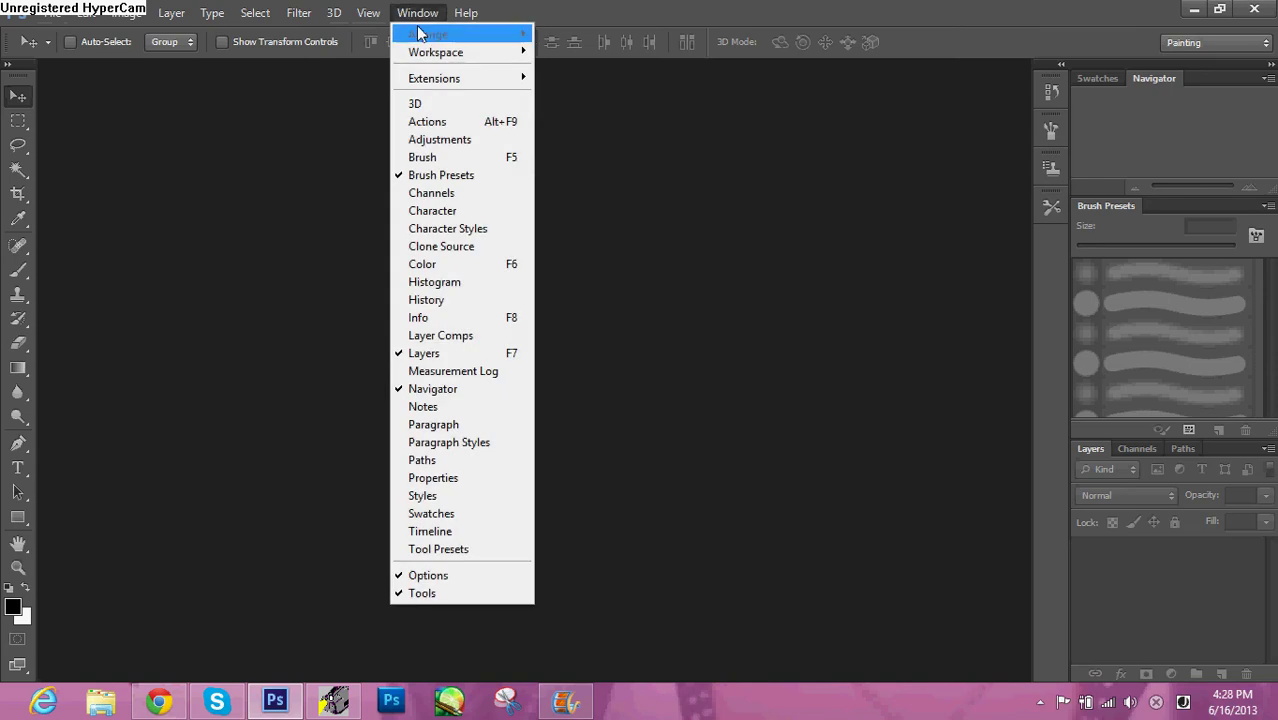
{"action": "left_click", "coordinate": [584, 113]}
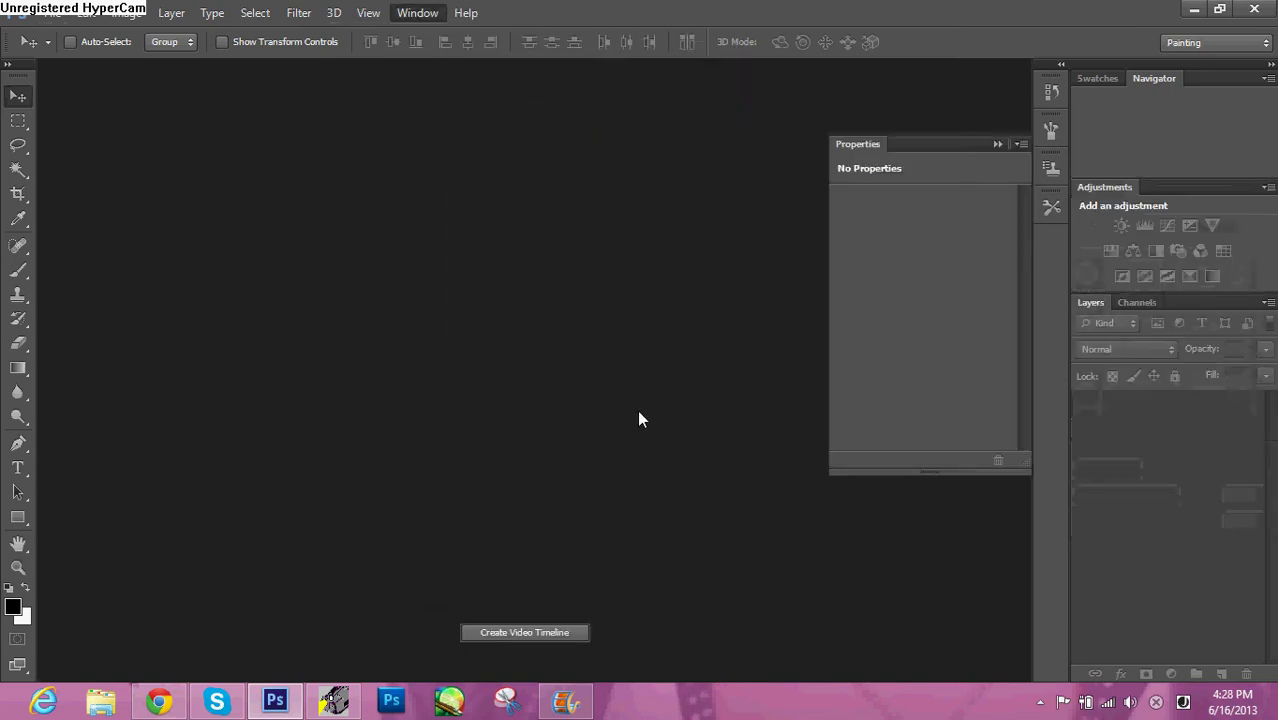
{"action": "left_click", "coordinate": [997, 146]}
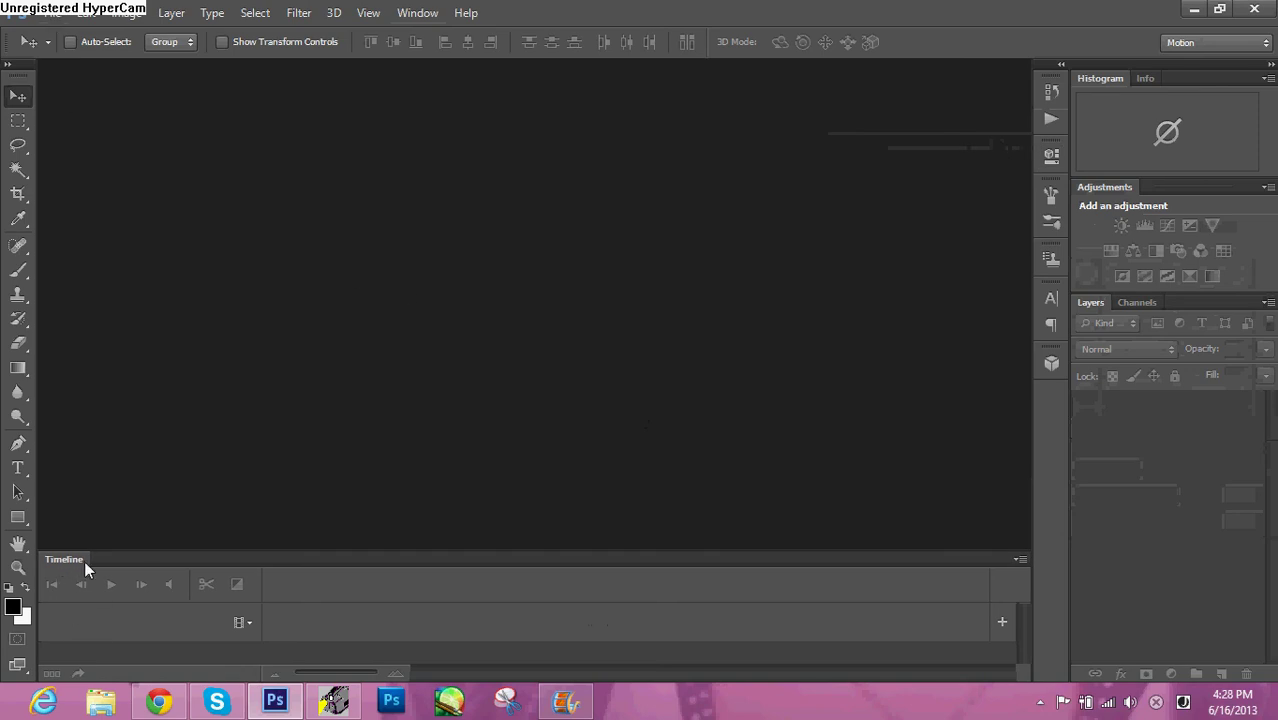
Start Import Video Frames to Layers and browse Desktop > Cake > My Documents.
{"action": "left_click", "coordinate": [58, 13]}
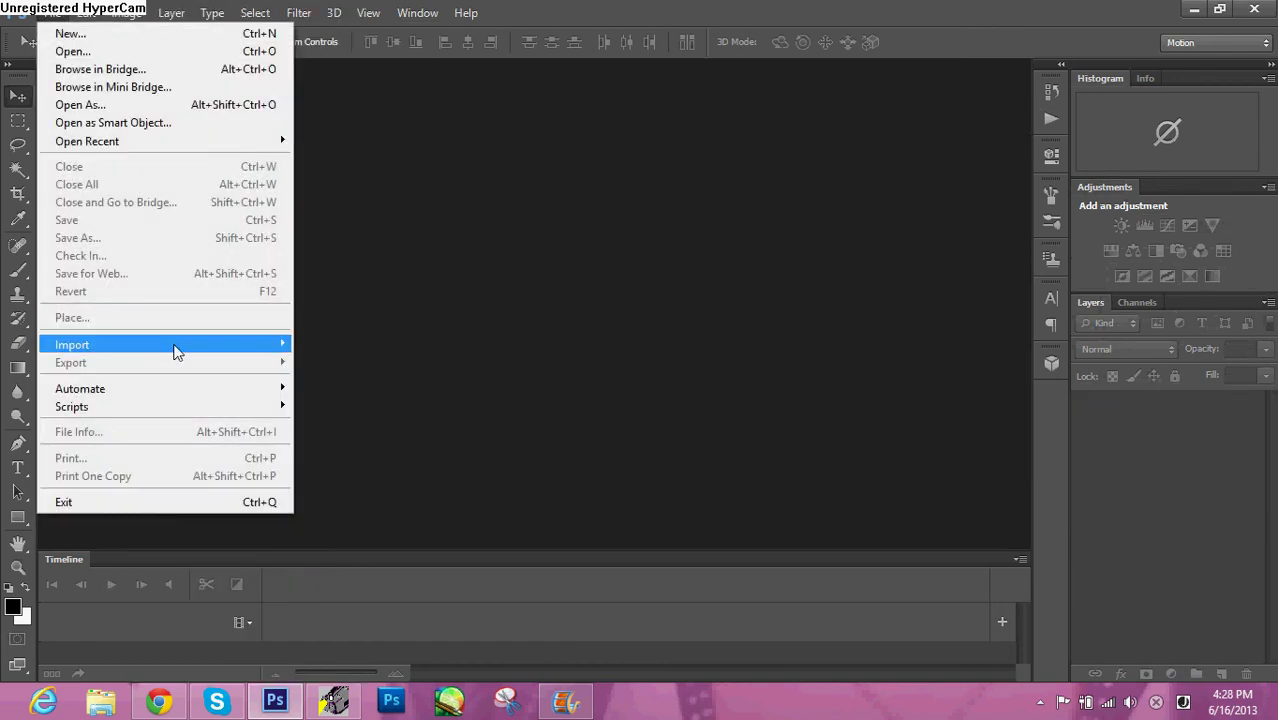
{"action": "mouse_move", "coordinate": [72, 344]}
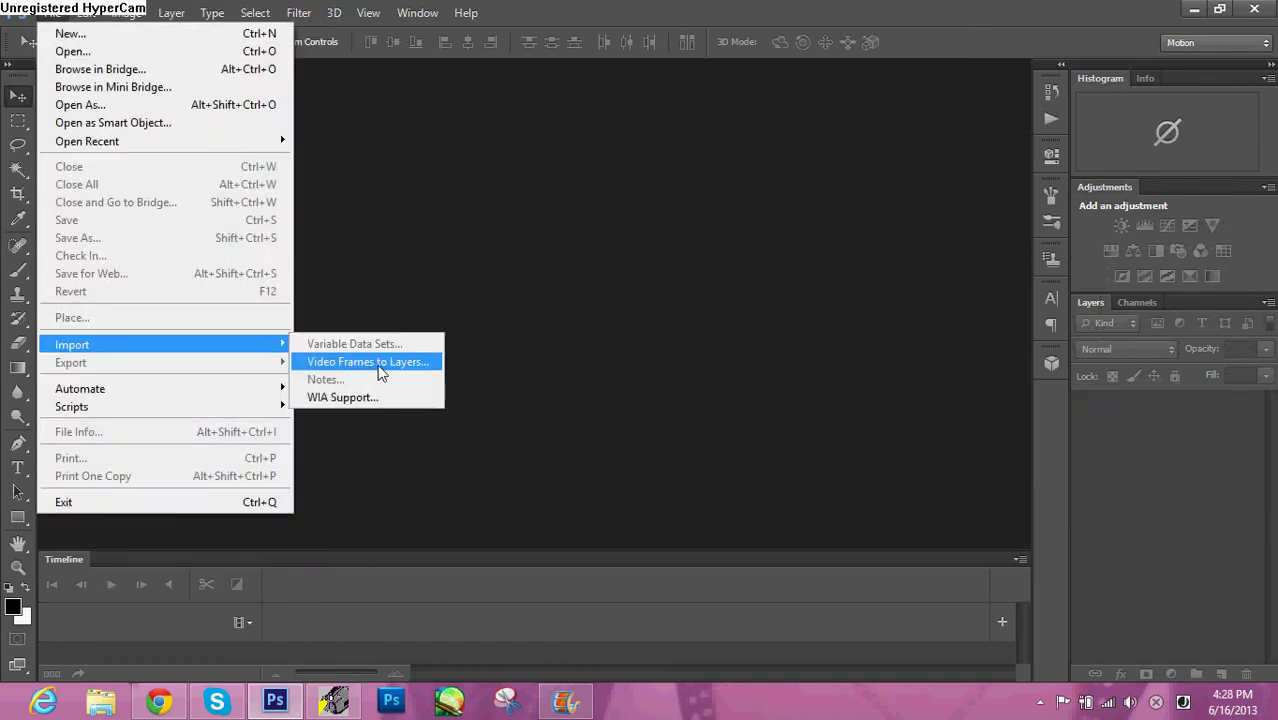
{"action": "left_click", "coordinate": [380, 365]}
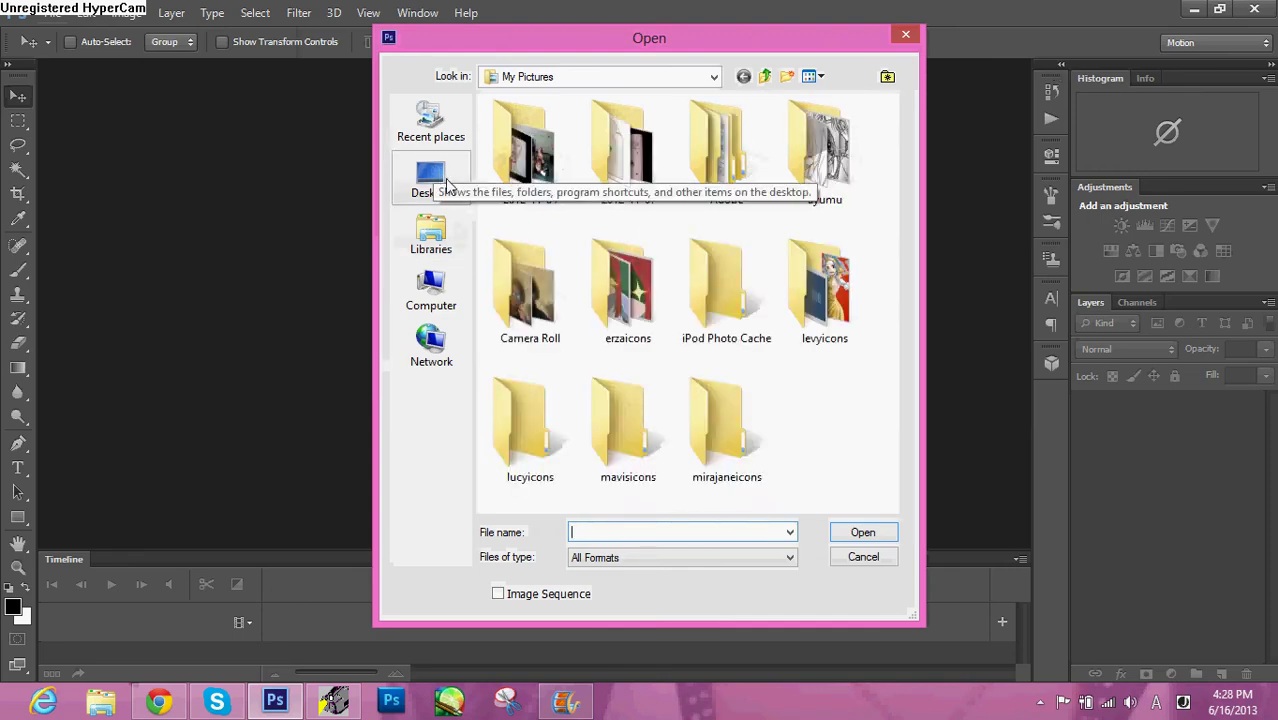
{"action": "left_click", "coordinate": [443, 178]}
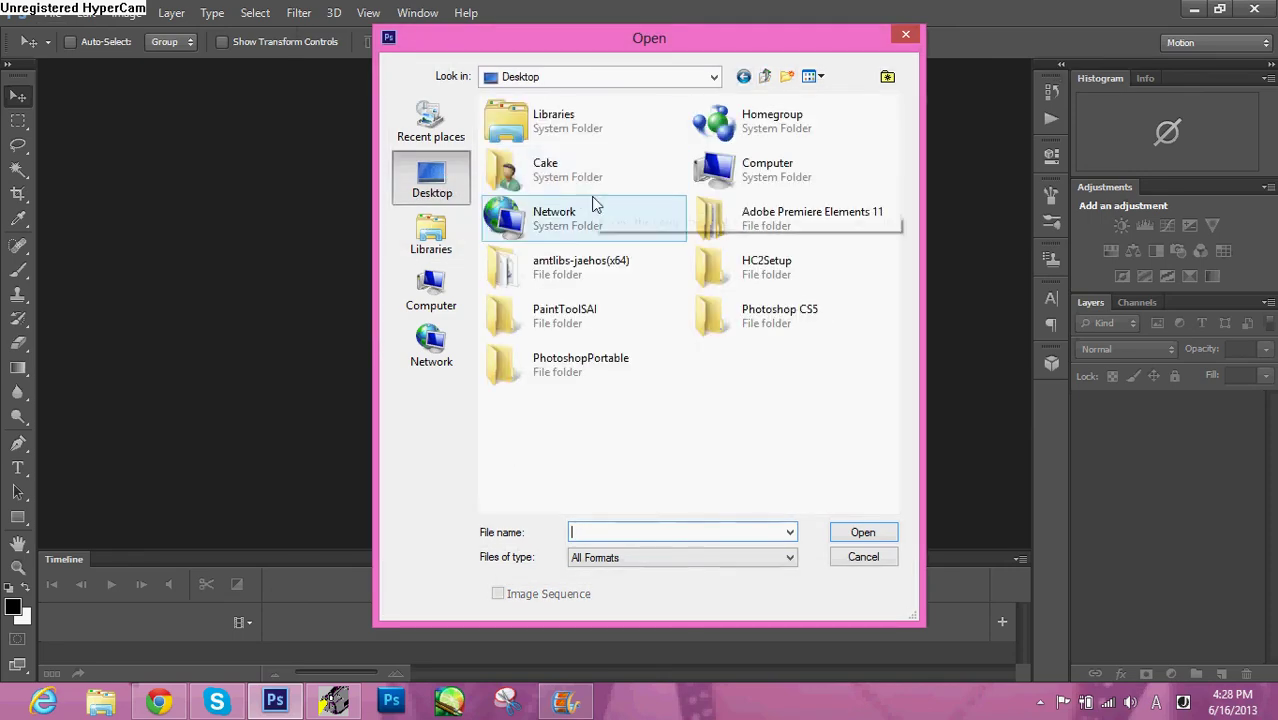
{"action": "double_click", "coordinate": [593, 180]}
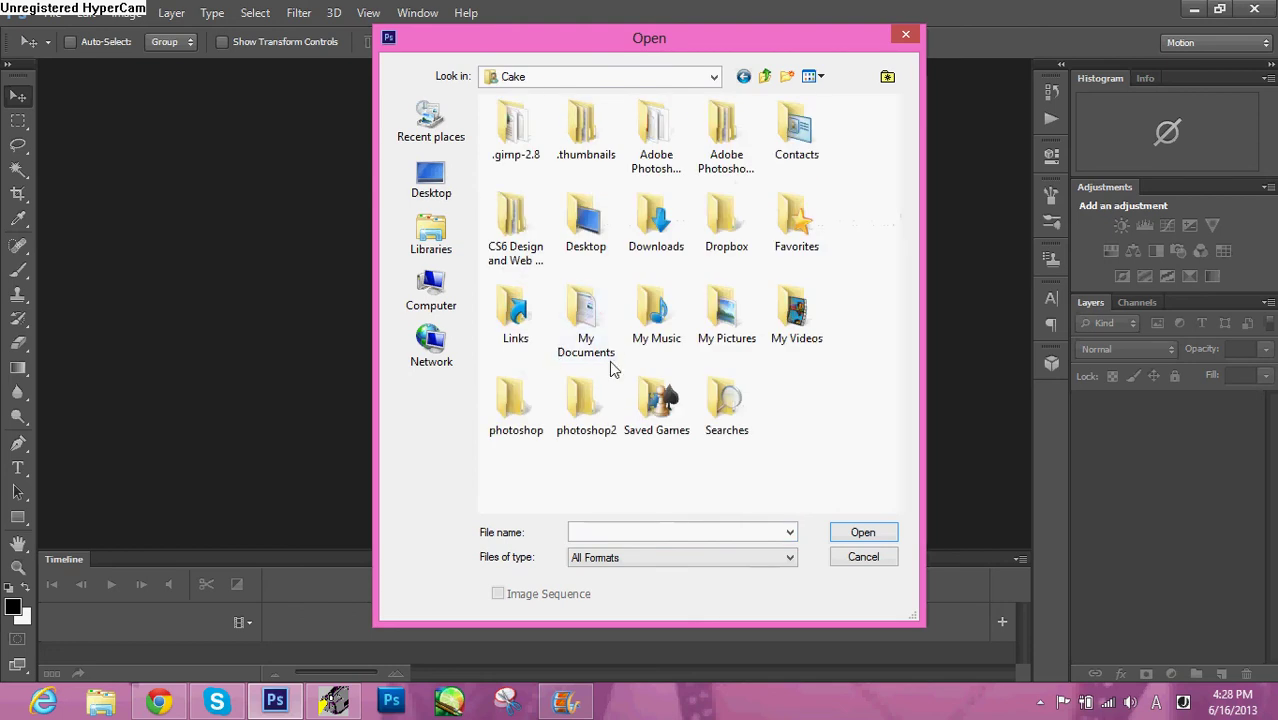
{"action": "double_click", "coordinate": [580, 315]}
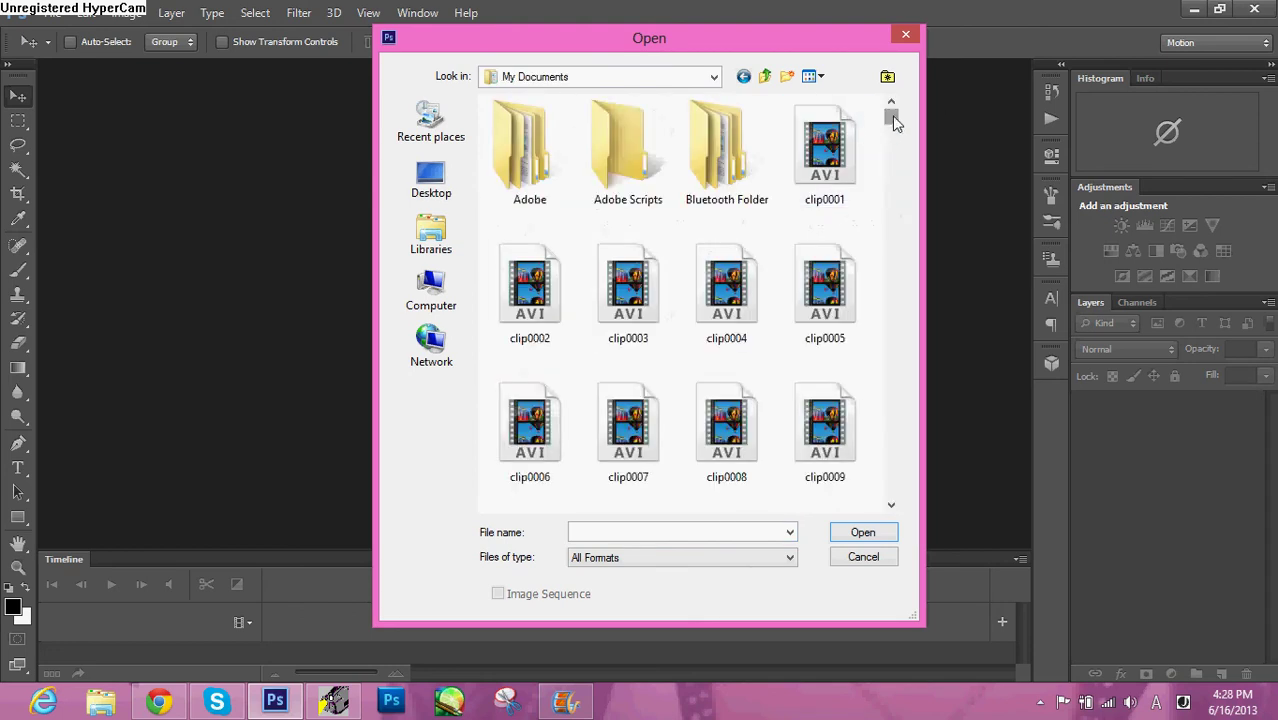
Scroll the Open dialog's file list down until clip2018 is visible.
{"action": "left_click_drag", "start_coordinate": [893, 116], "coordinate": [902, 516]}
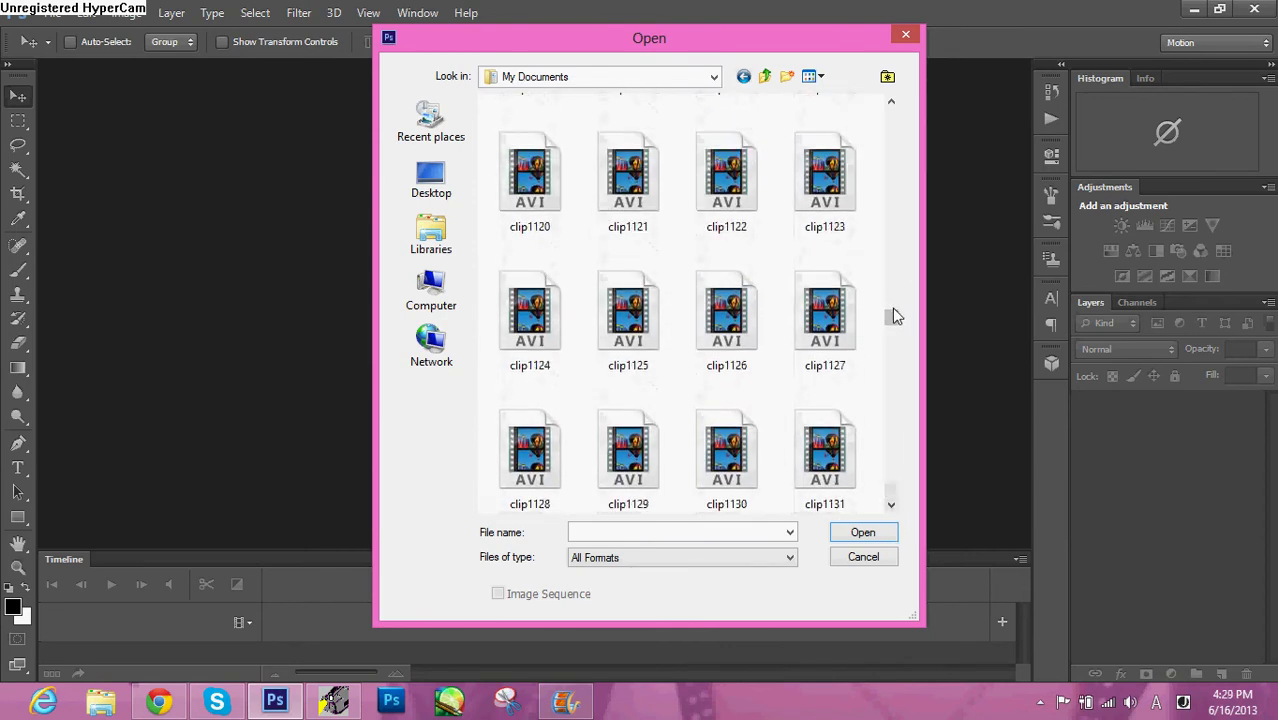
{"action": "left_click_drag", "start_coordinate": [892, 308], "coordinate": [889, 497]}
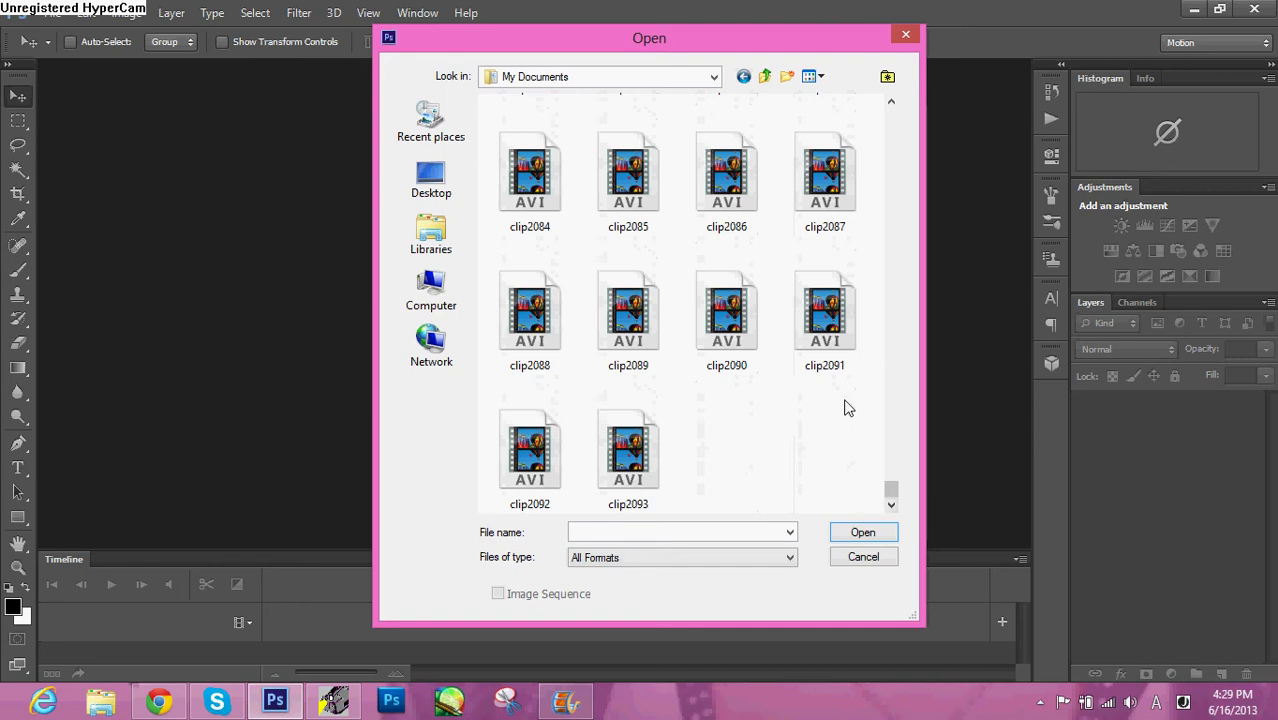
{"action": "left_click_drag", "start_coordinate": [891, 490], "coordinate": [893, 492]}
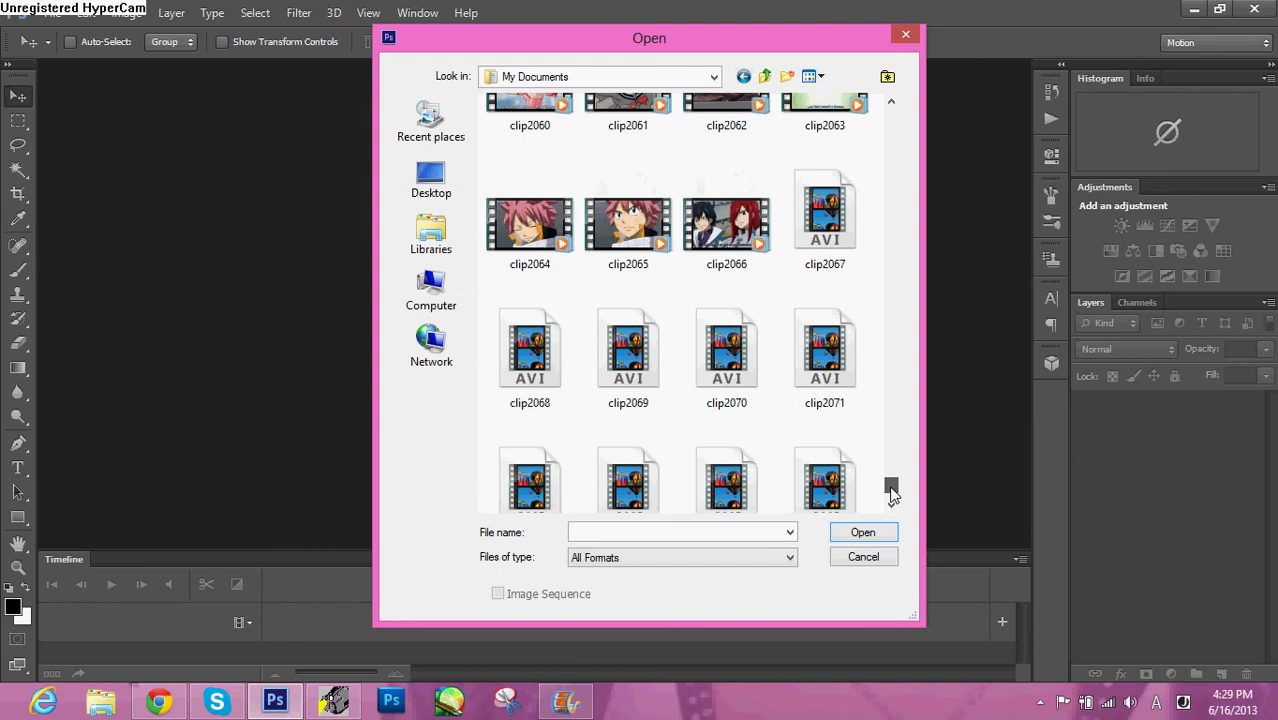
{"action": "left_click_drag", "start_coordinate": [891, 490], "coordinate": [893, 495]}
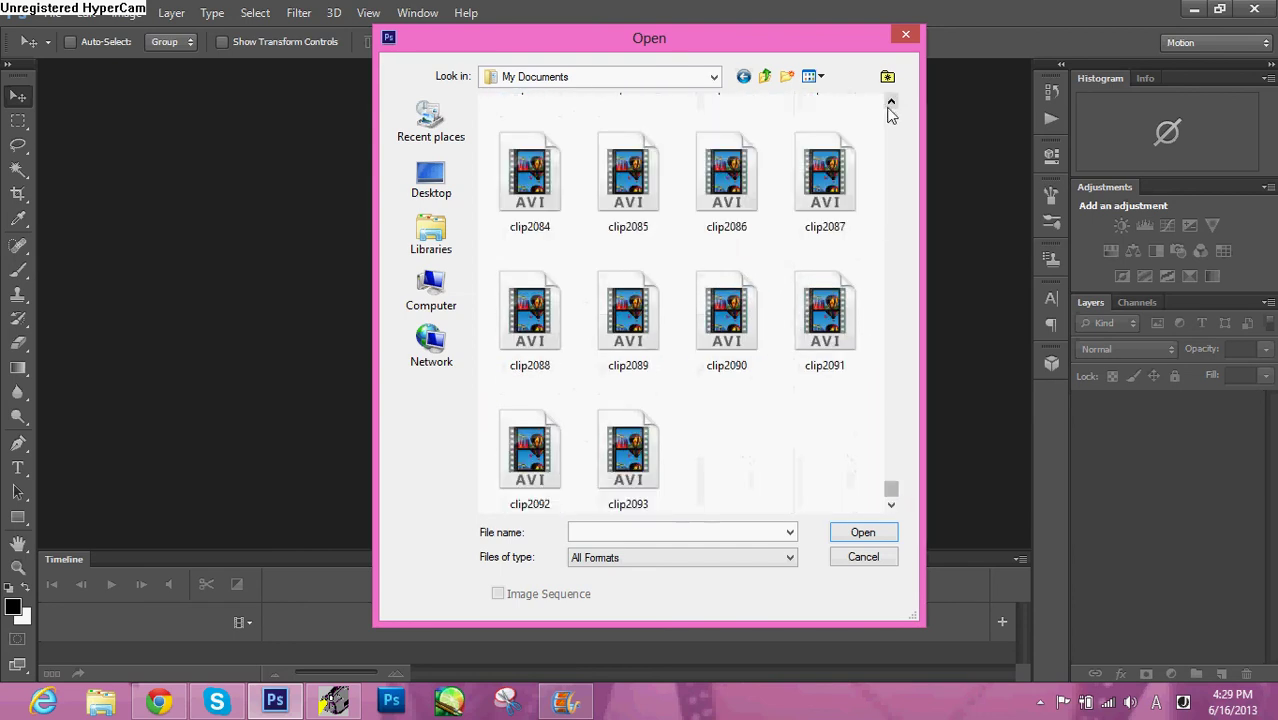
{"action": "left_click", "coordinate": [890, 104]}
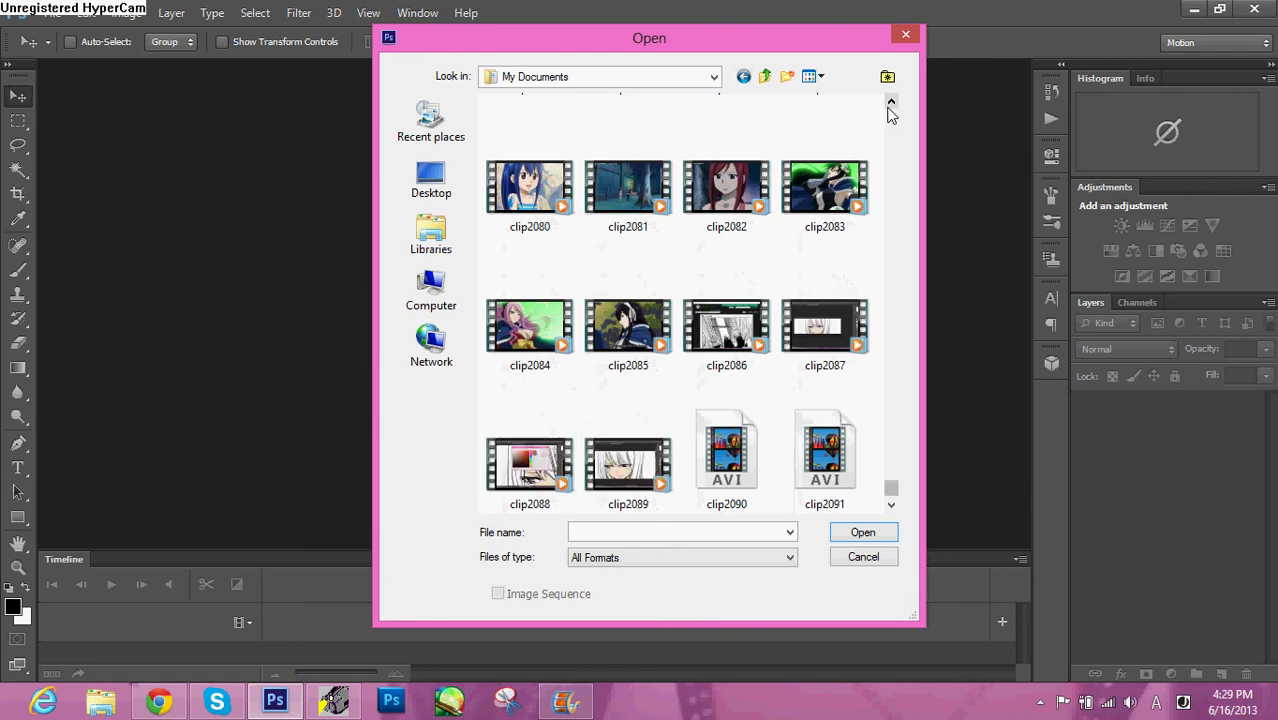
{"action": "left_click", "coordinate": [890, 104]}
{"action": "left_click", "coordinate": [890, 104]}
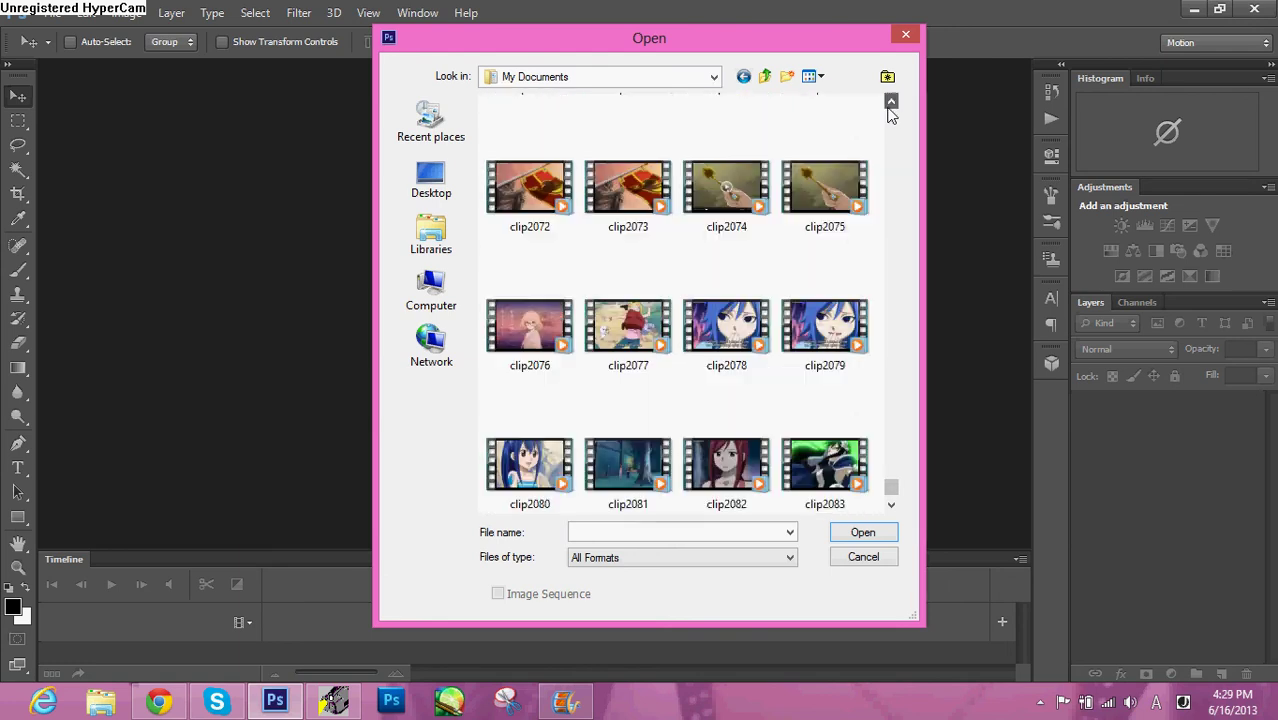
{"action": "left_click", "coordinate": [890, 105]}
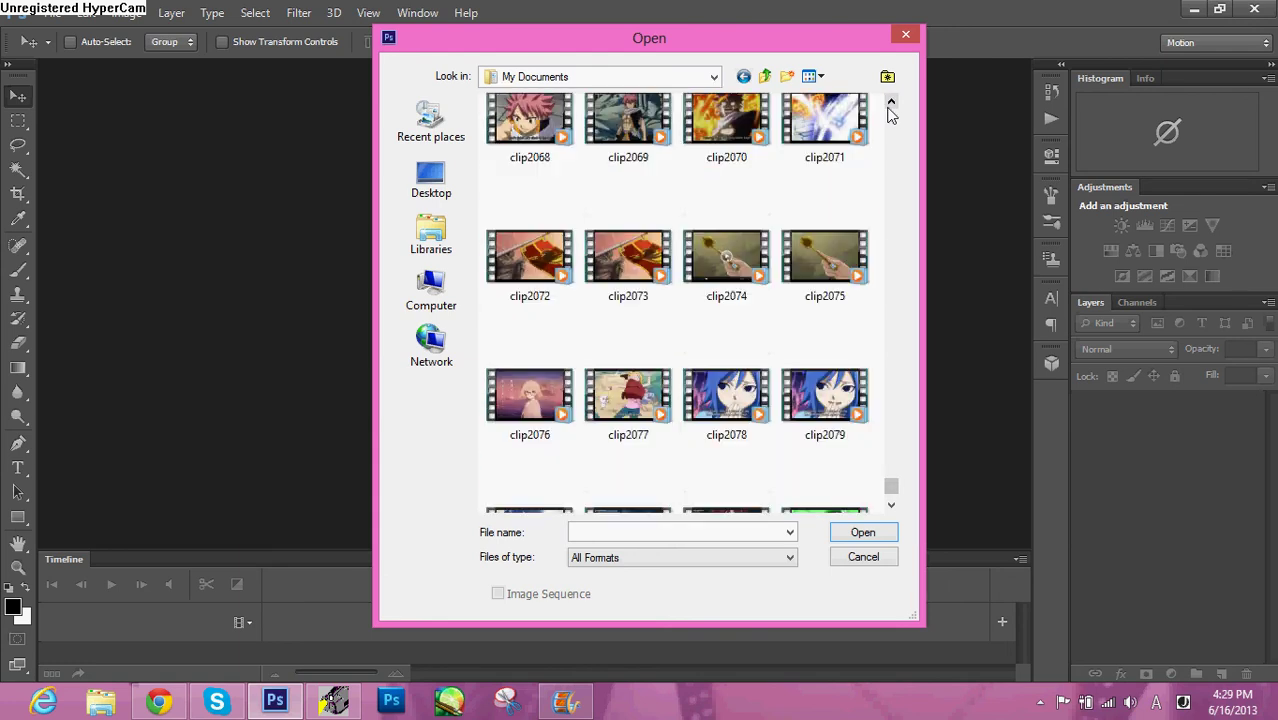
{"action": "left_click", "coordinate": [891, 506]}
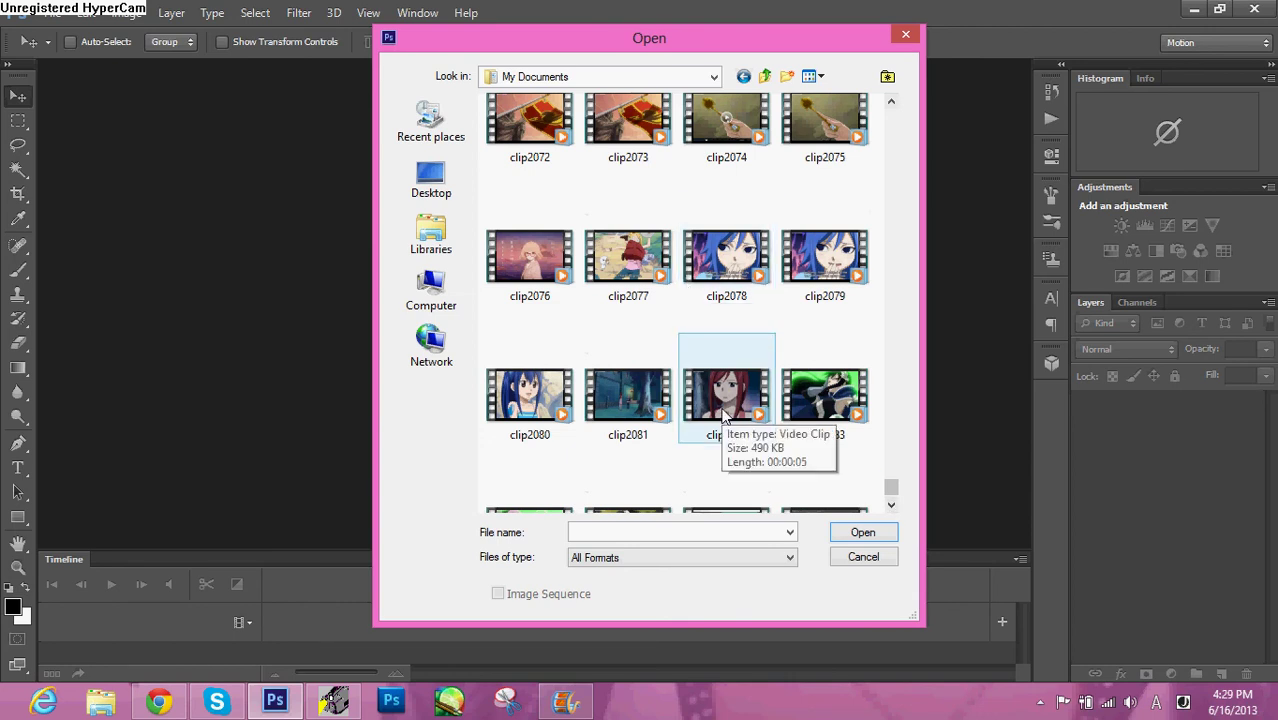
{"action": "left_click", "coordinate": [890, 105]}
{"action": "left_click", "coordinate": [890, 105]}
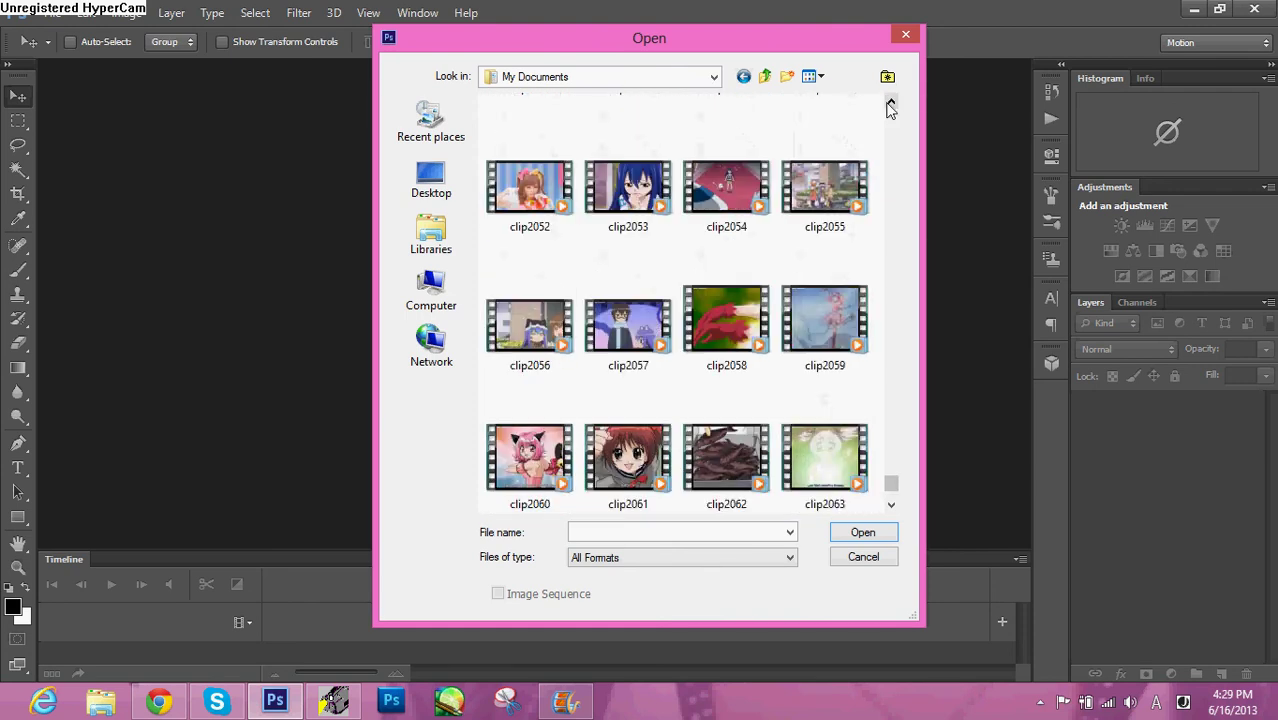
{"action": "left_click", "coordinate": [890, 105]}
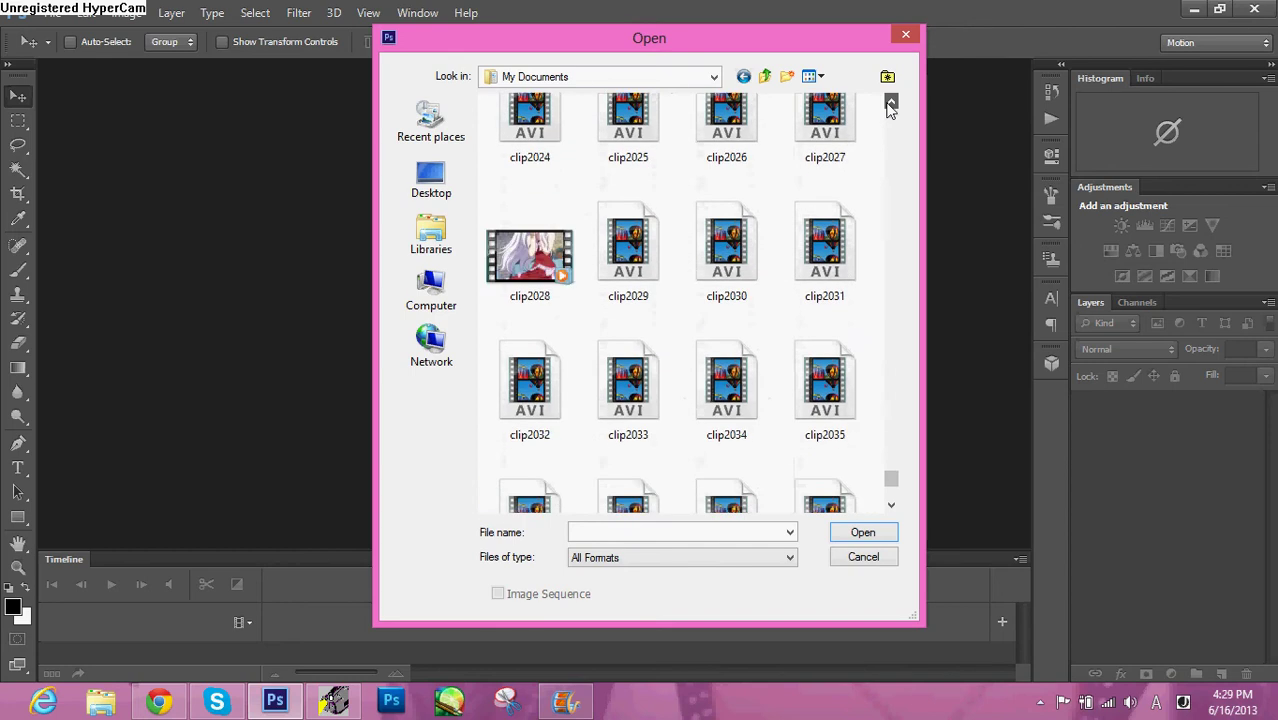
{"action": "left_click", "coordinate": [890, 105]}
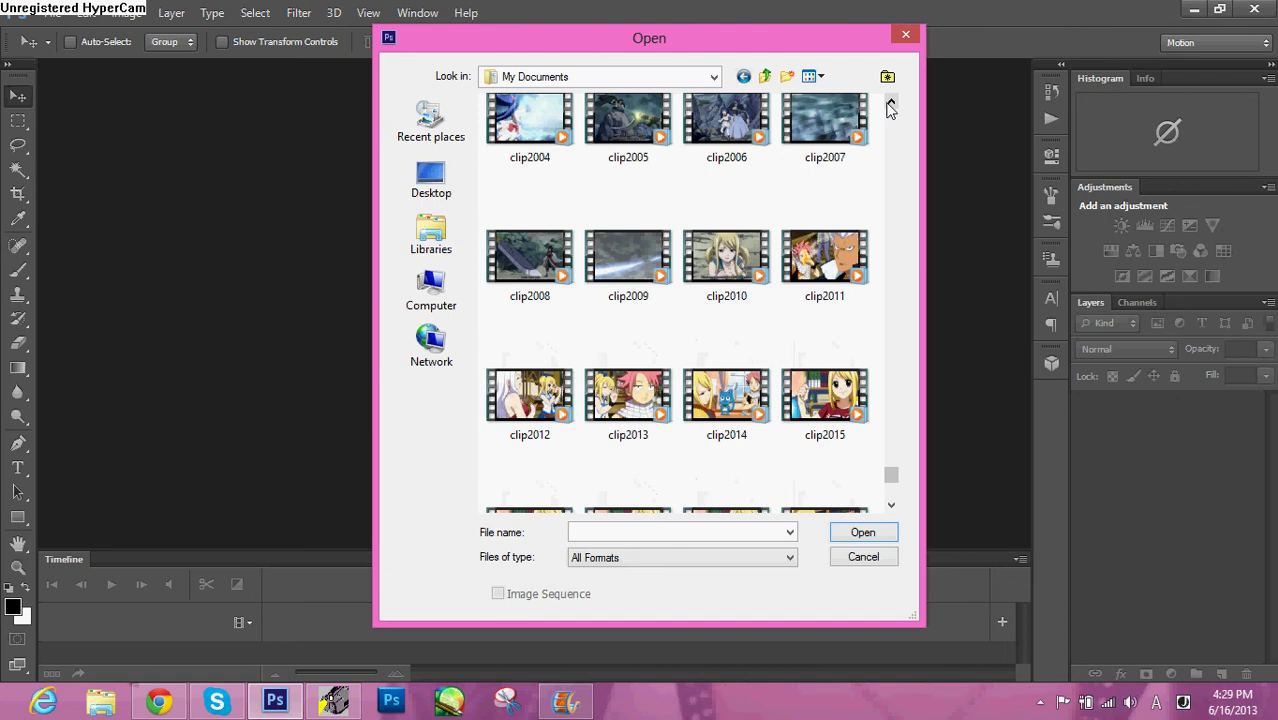
{"action": "left_click", "coordinate": [891, 505]}
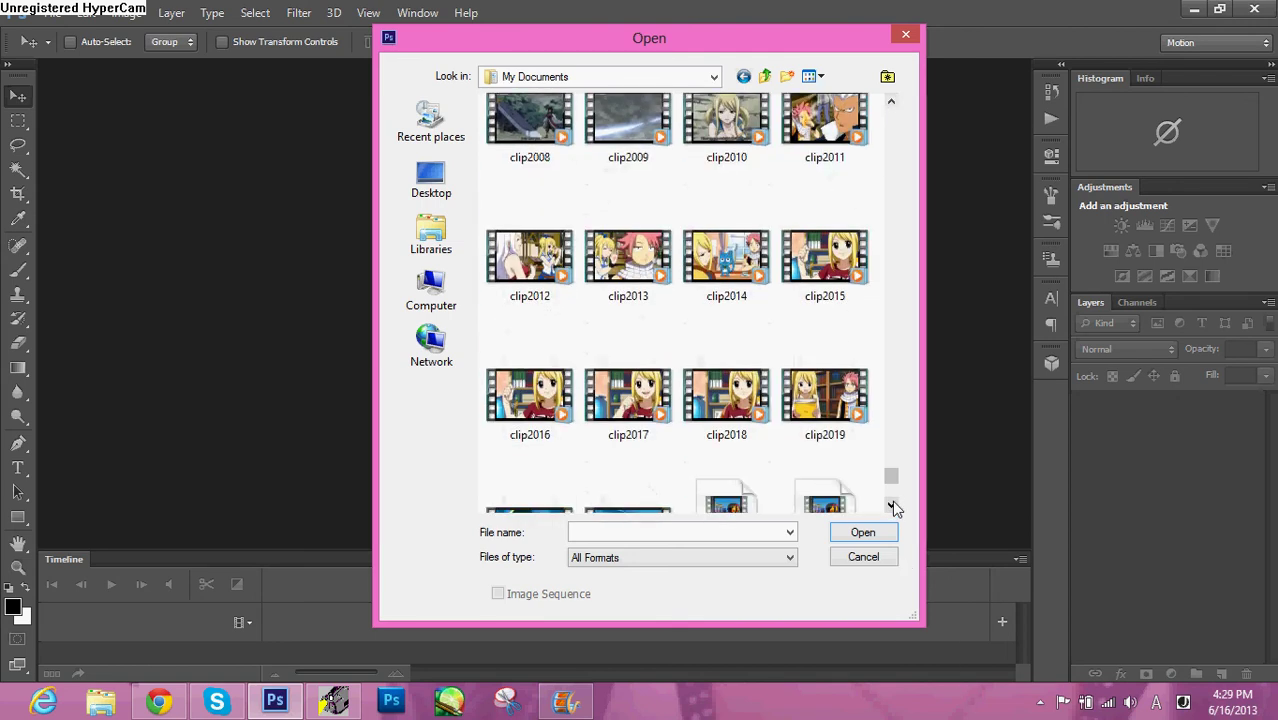
{"action": "left_click", "coordinate": [891, 505]}
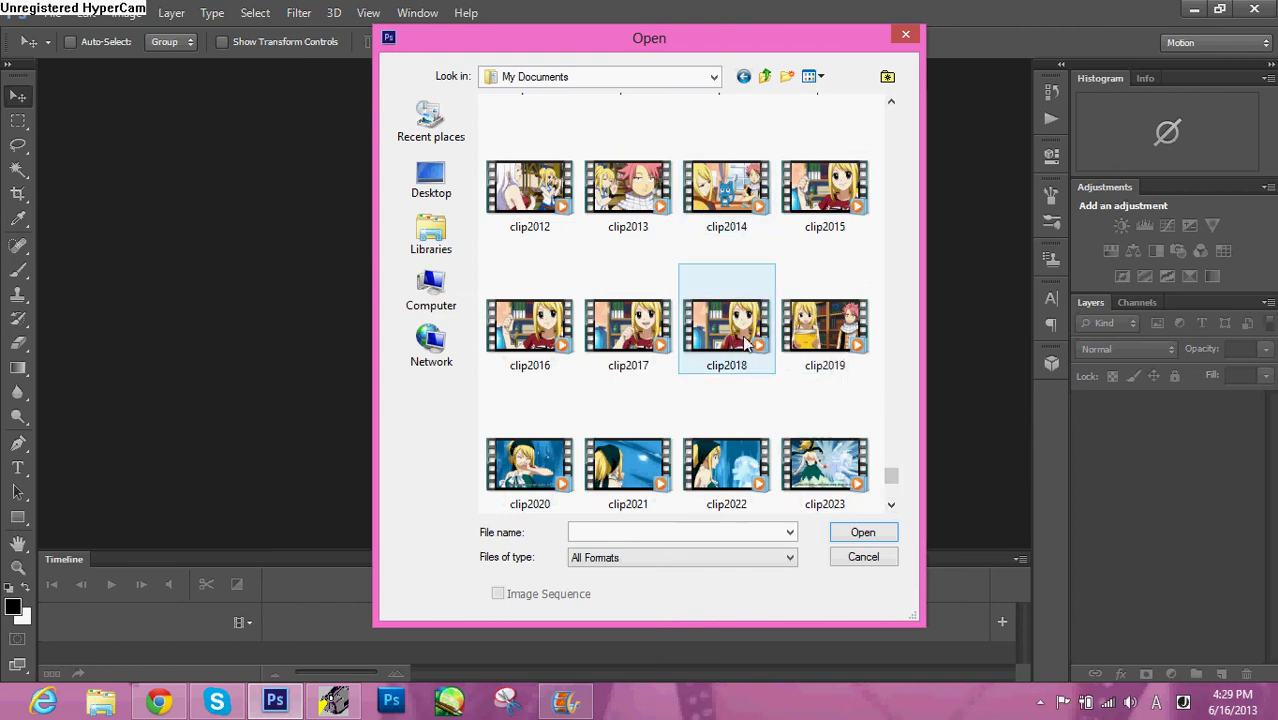
Import clip2018 from beginning to end with Make Frame Animation enabled.
{"action": "double_click", "coordinate": [738, 328]}
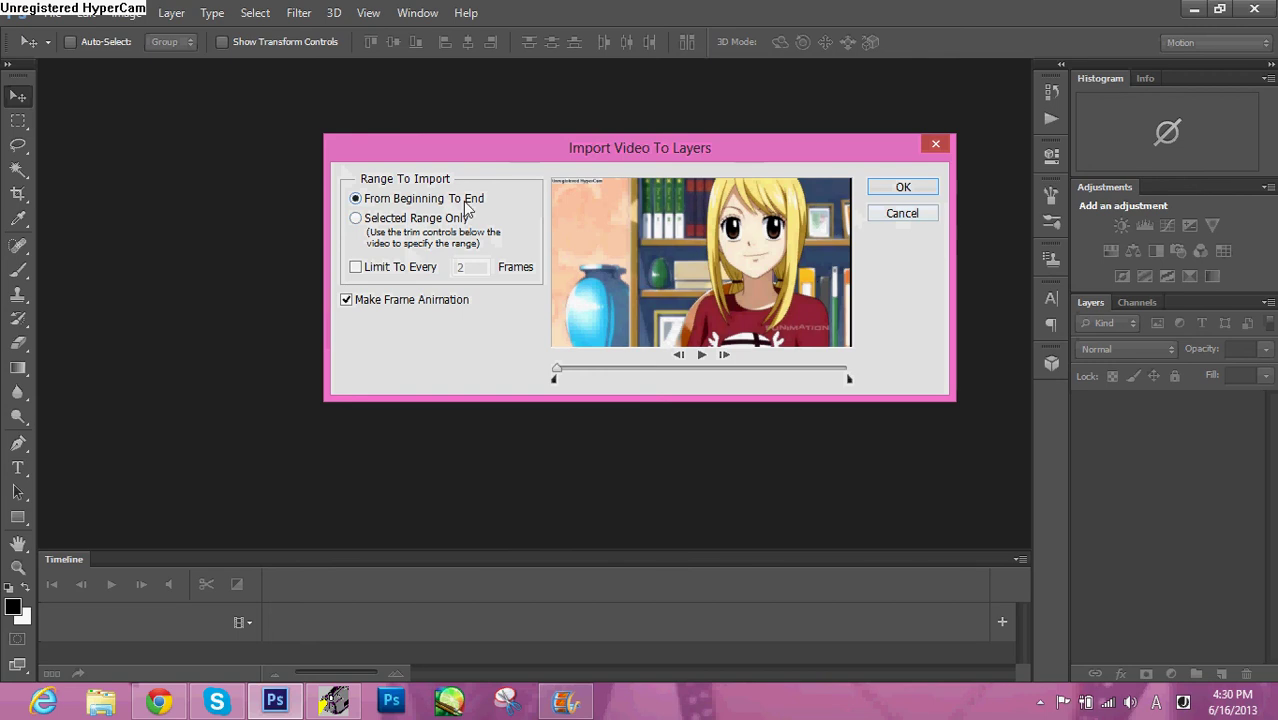
{"action": "left_click", "coordinate": [910, 192]}
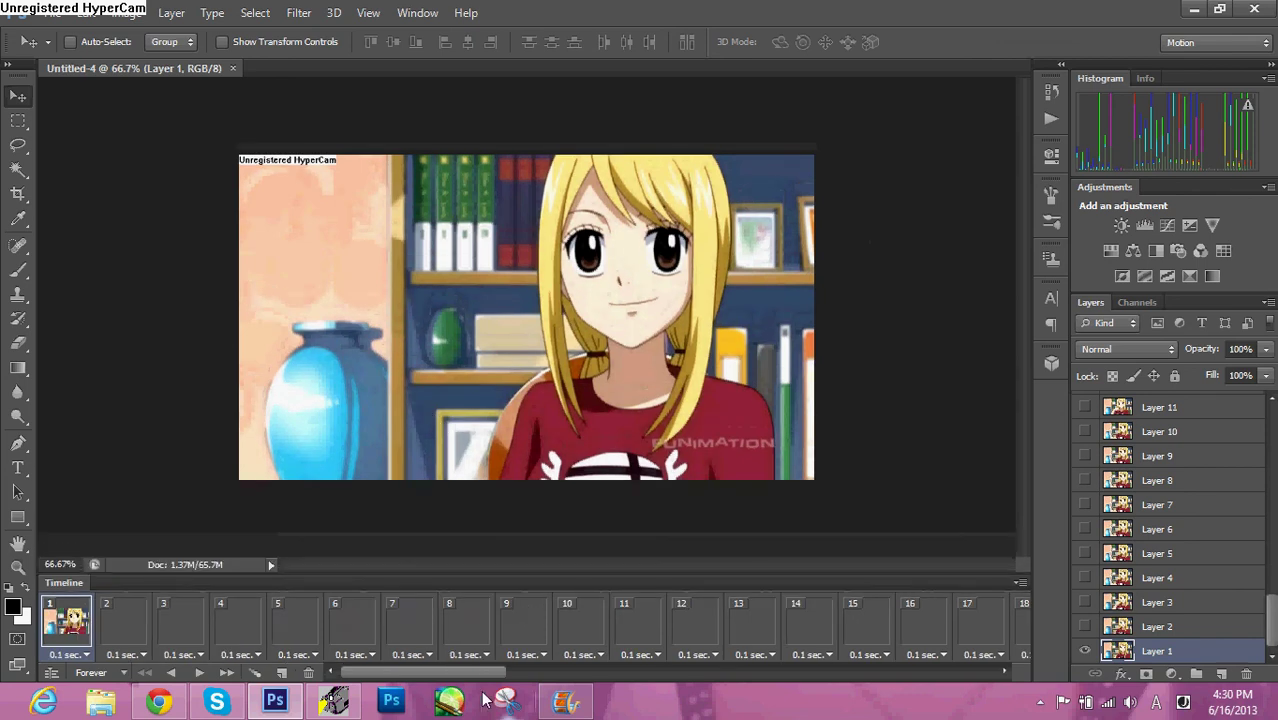
Delete the last four key-image frames from the Timeline, then select frame 1.
{"action": "left_click_drag", "start_coordinate": [466, 678], "coordinate": [815, 694]}
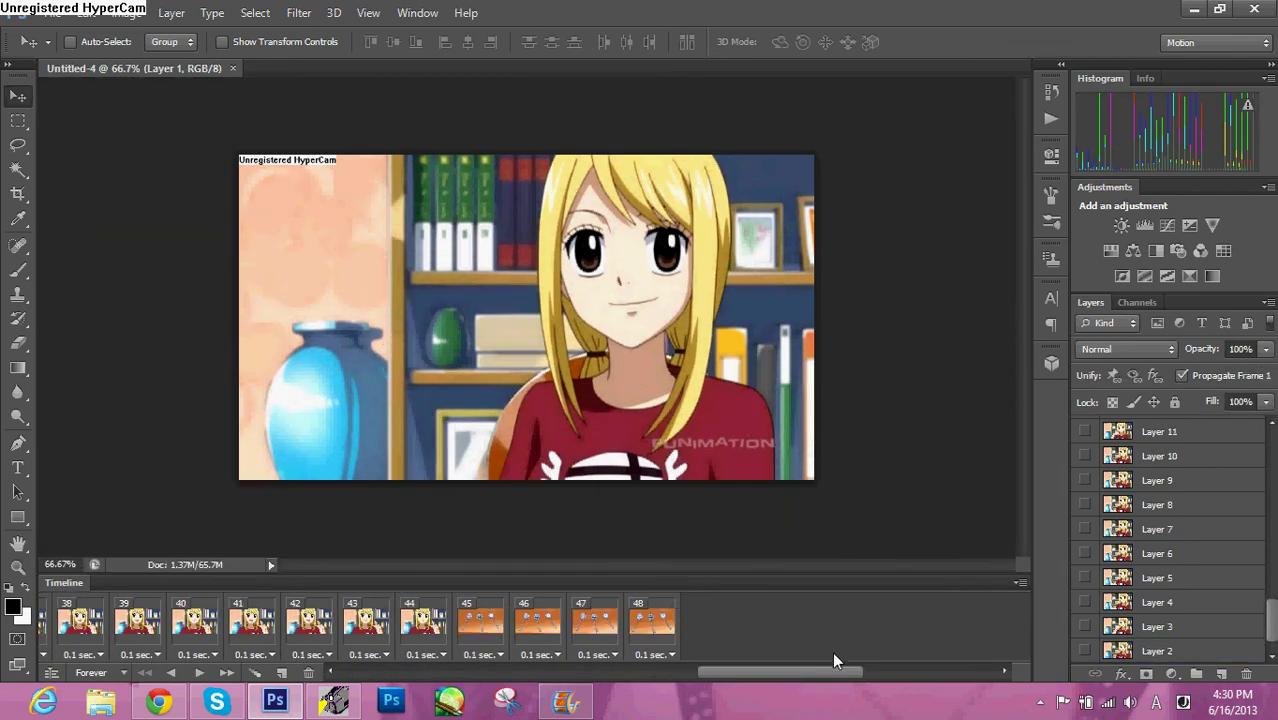
{"action": "left_click_drag", "start_coordinate": [808, 686], "coordinate": [787, 686]}
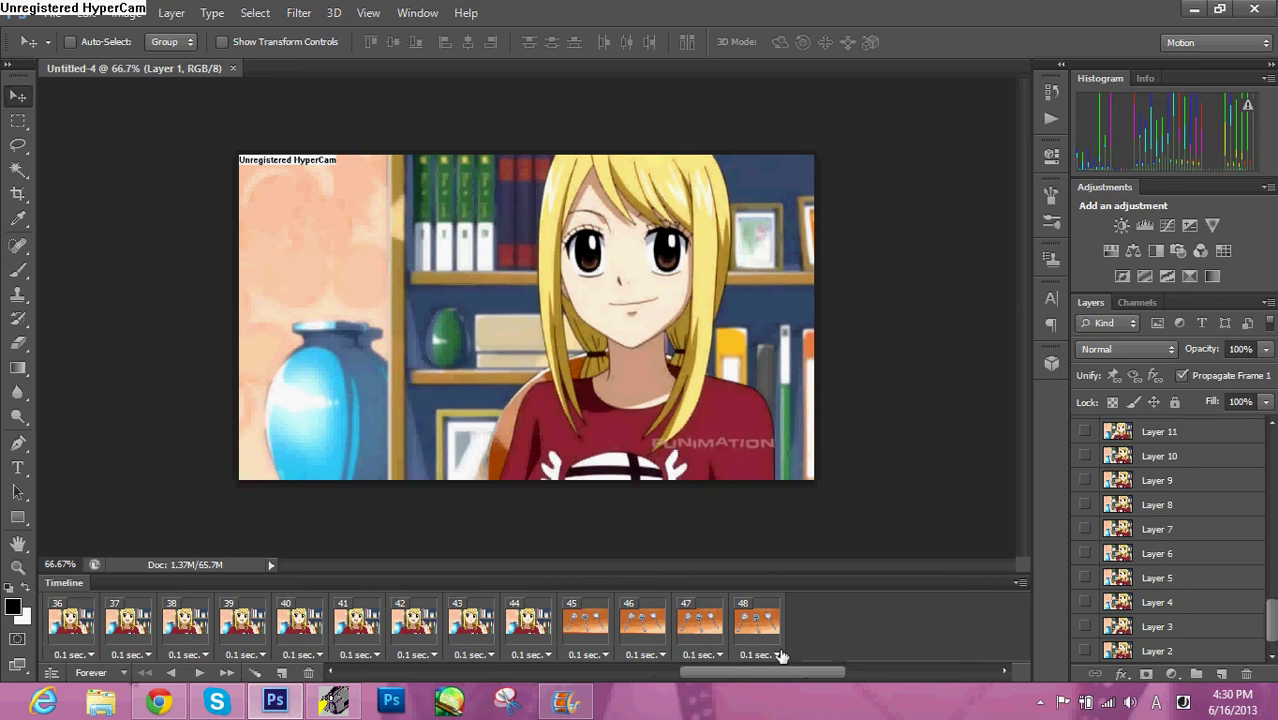
{"action": "left_click_drag", "start_coordinate": [770, 630], "coordinate": [298, 676]}
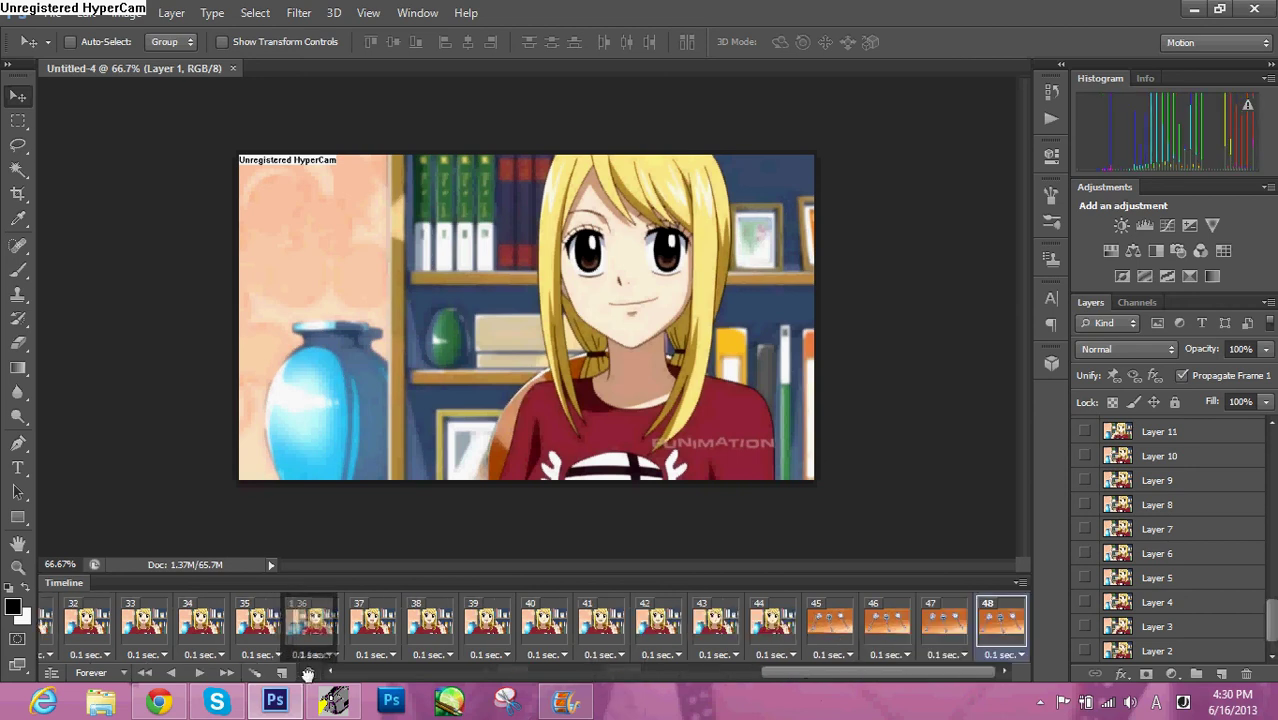
{"action": "left_click_drag", "start_coordinate": [298, 676], "coordinate": [1022, 624]}
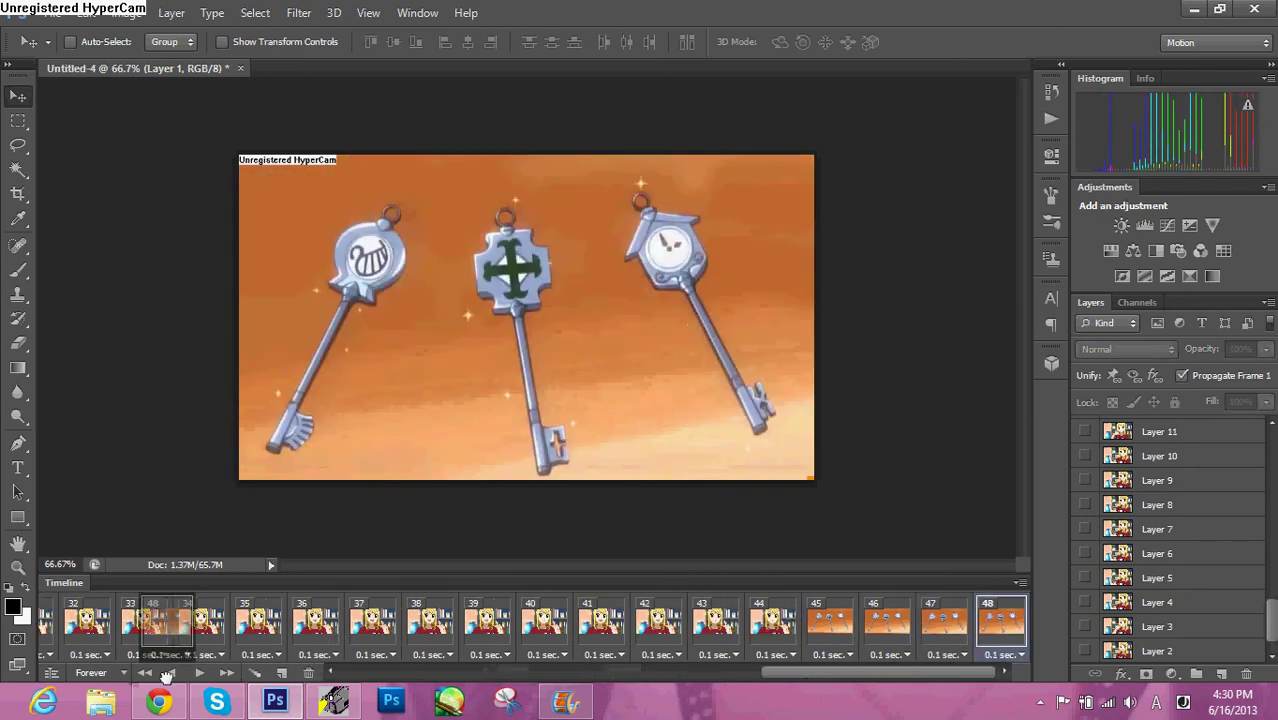
{"action": "left_click", "coordinate": [308, 672]}
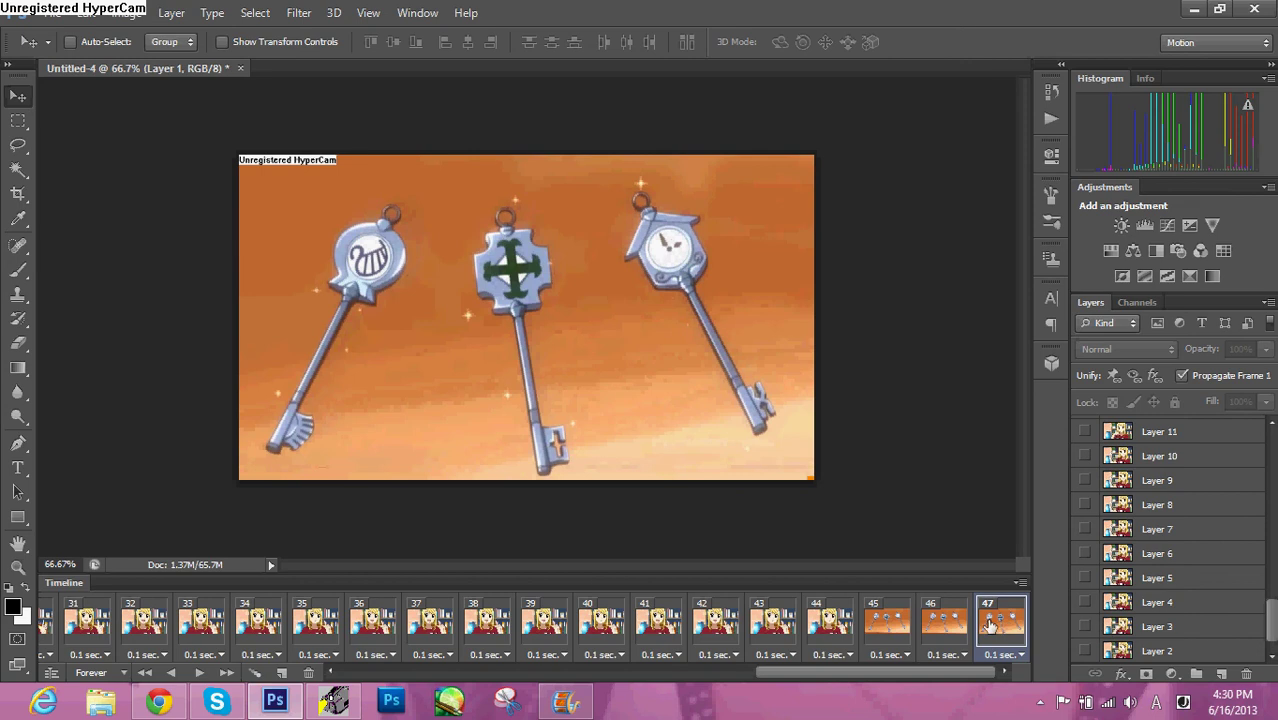
{"action": "left_click", "coordinate": [308, 672]}
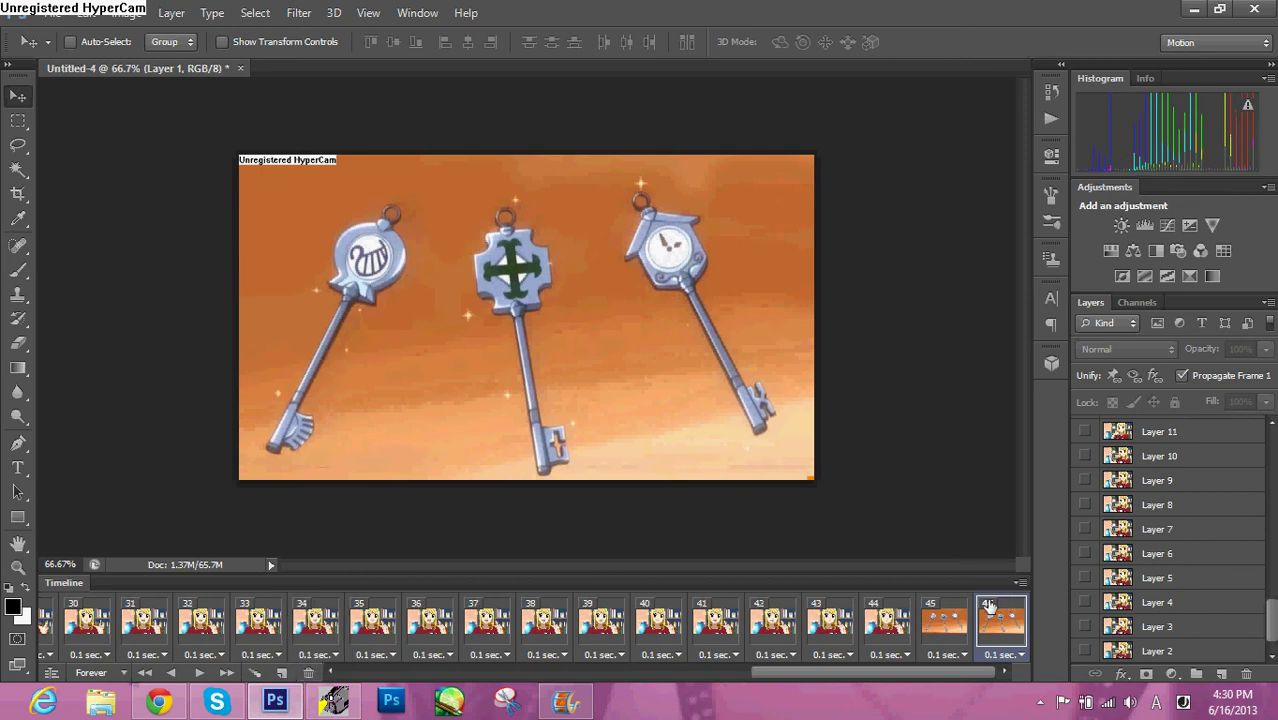
{"action": "left_click", "coordinate": [308, 672]}
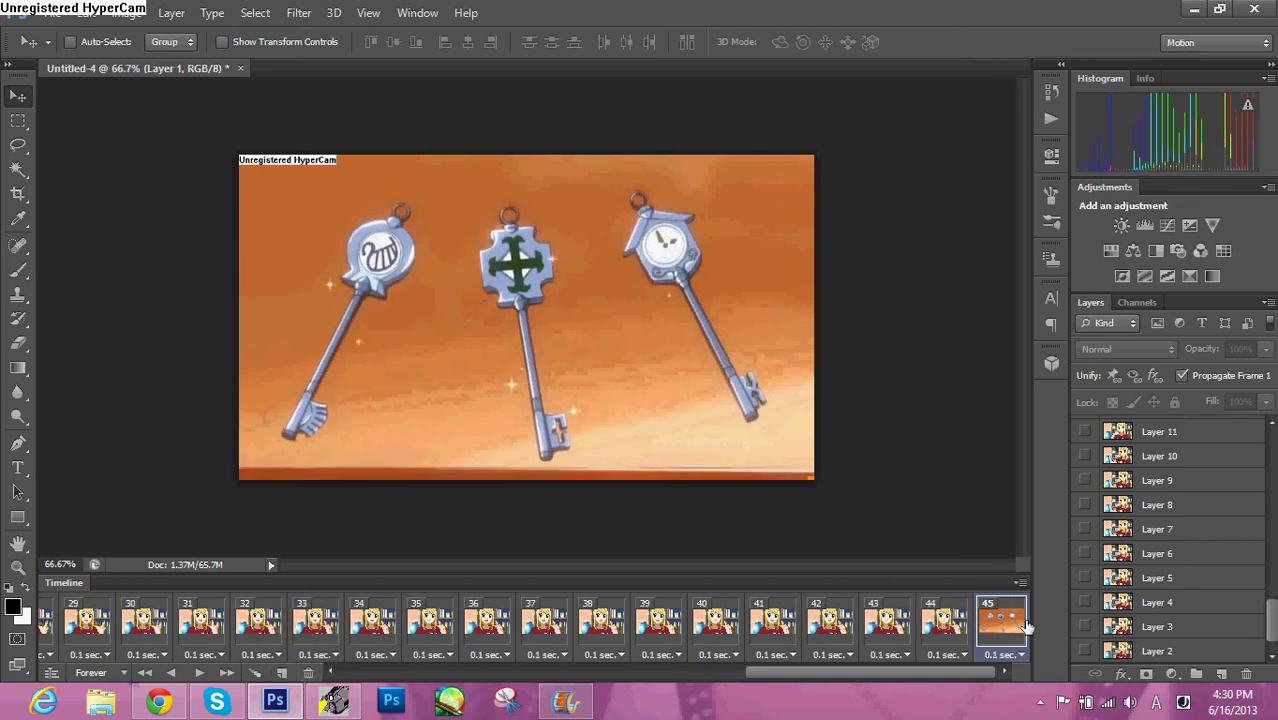
{"action": "left_click", "coordinate": [308, 672]}
{"action": "left_click_drag", "start_coordinate": [883, 678], "coordinate": [446, 675]}
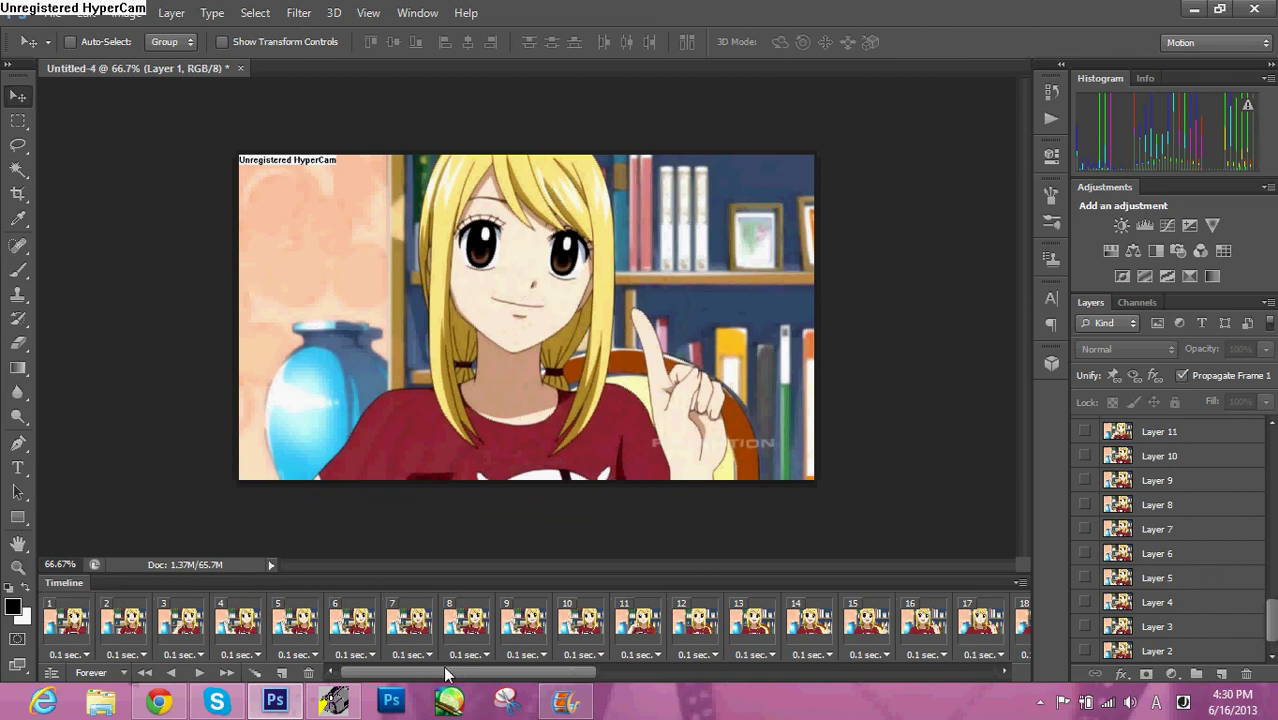
{"action": "mouse_move", "coordinate": [70, 630]}
{"action": "left_mouse_down"}
{"action": "mouse_move", "coordinate": [313, 668]}
{"action": "mouse_move", "coordinate": [113, 643]}
{"action": "left_mouse_up"}
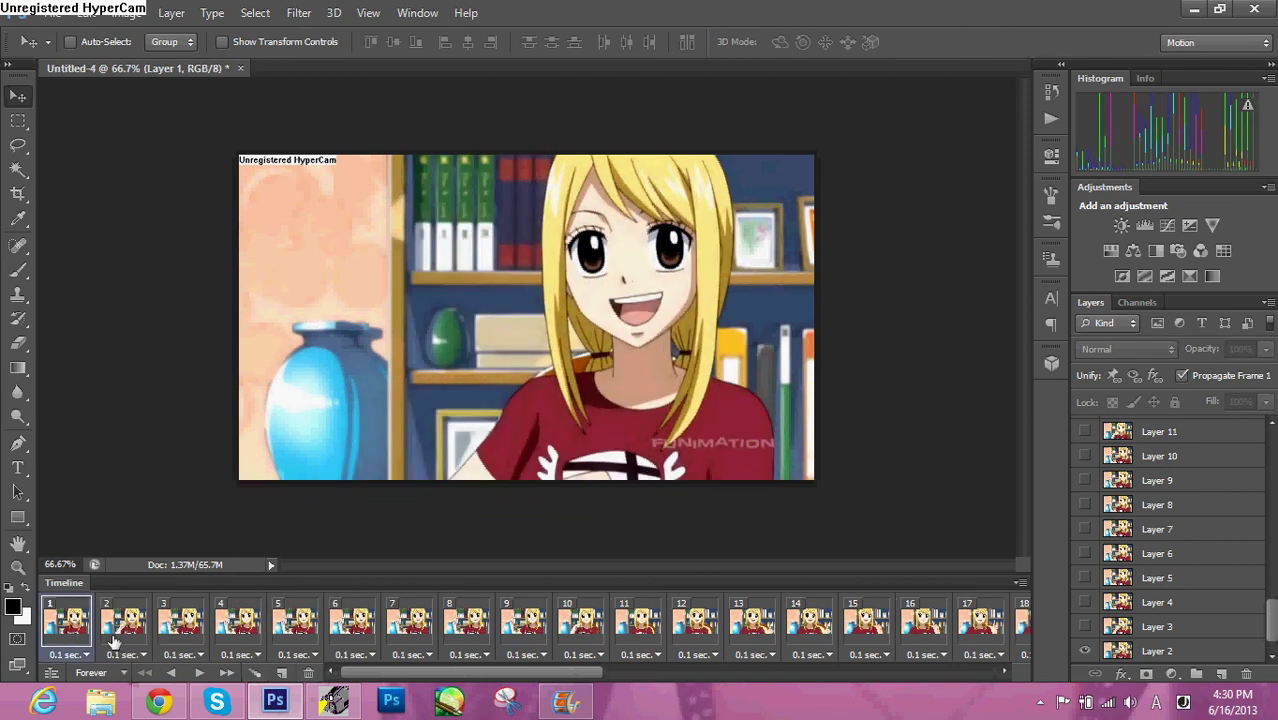
Draw a crop box around the girl and check it against frames 10, 15 and 3.
{"action": "left_click", "coordinate": [18, 193]}
{"action": "left_click_drag", "start_coordinate": [355, 156], "coordinate": [698, 479]}
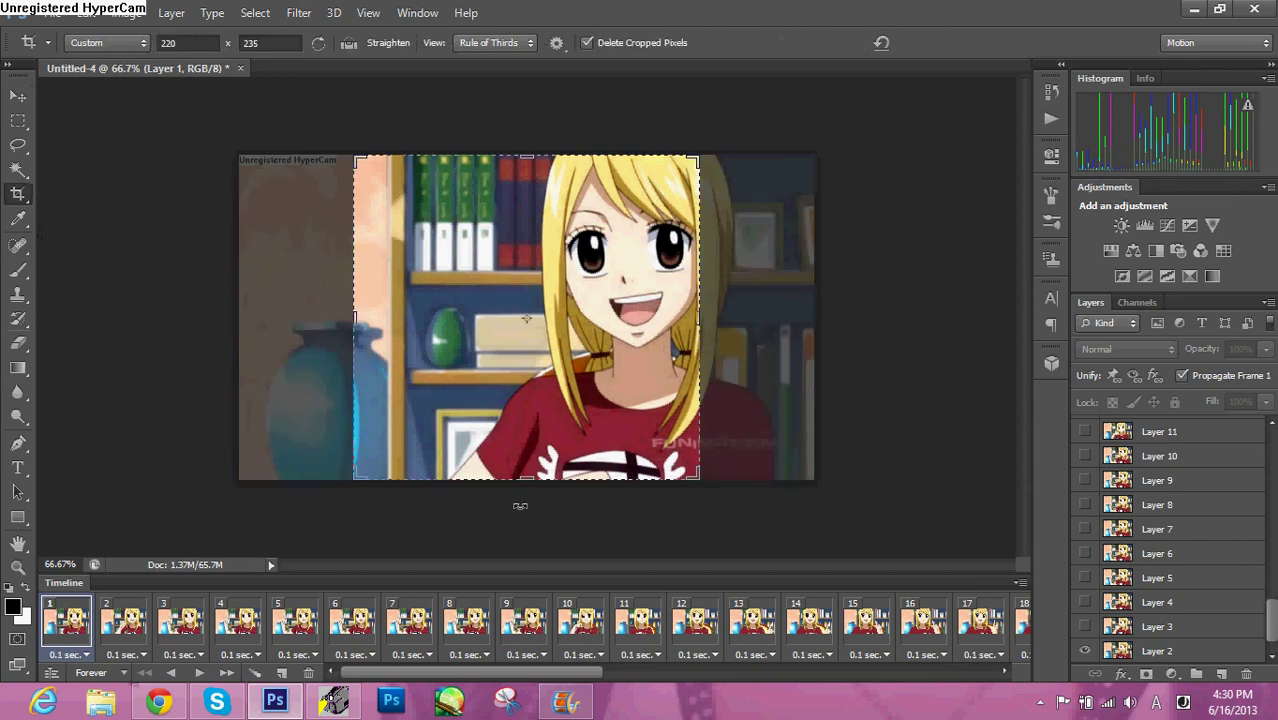
{"action": "left_click", "coordinate": [597, 630]}
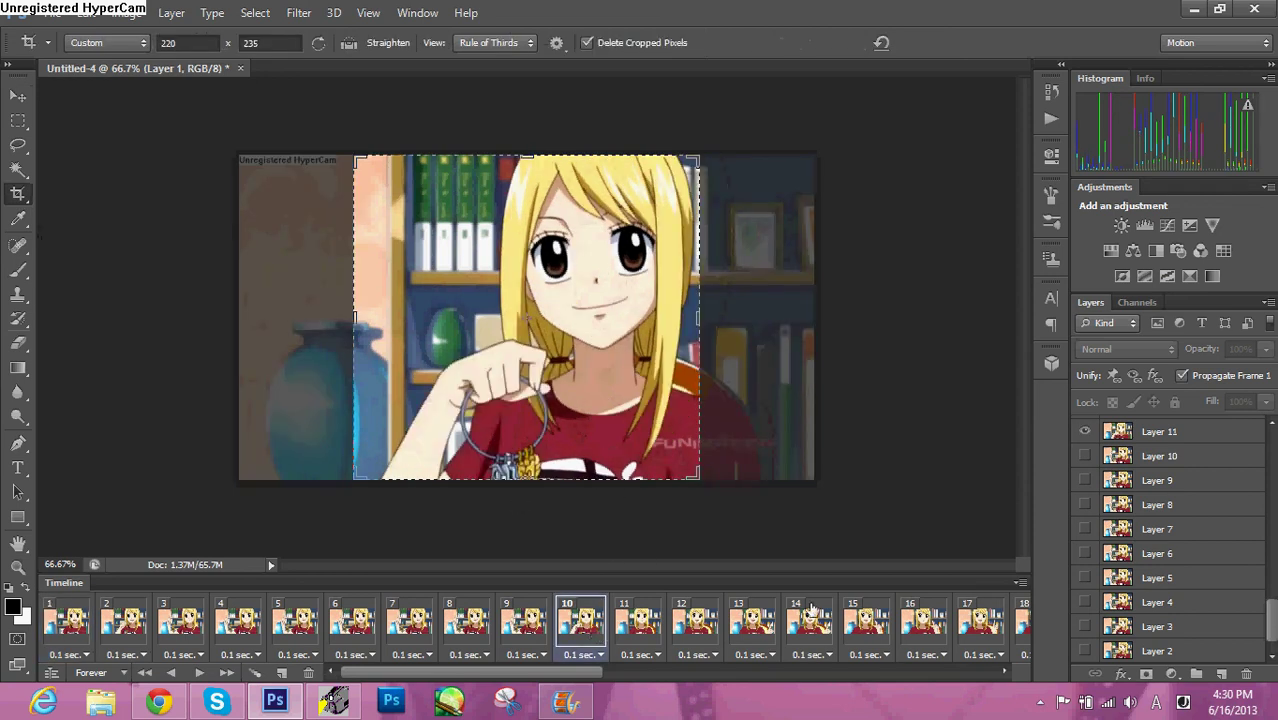
{"action": "left_click", "coordinate": [851, 612]}
{"action": "left_click", "coordinate": [199, 625]}
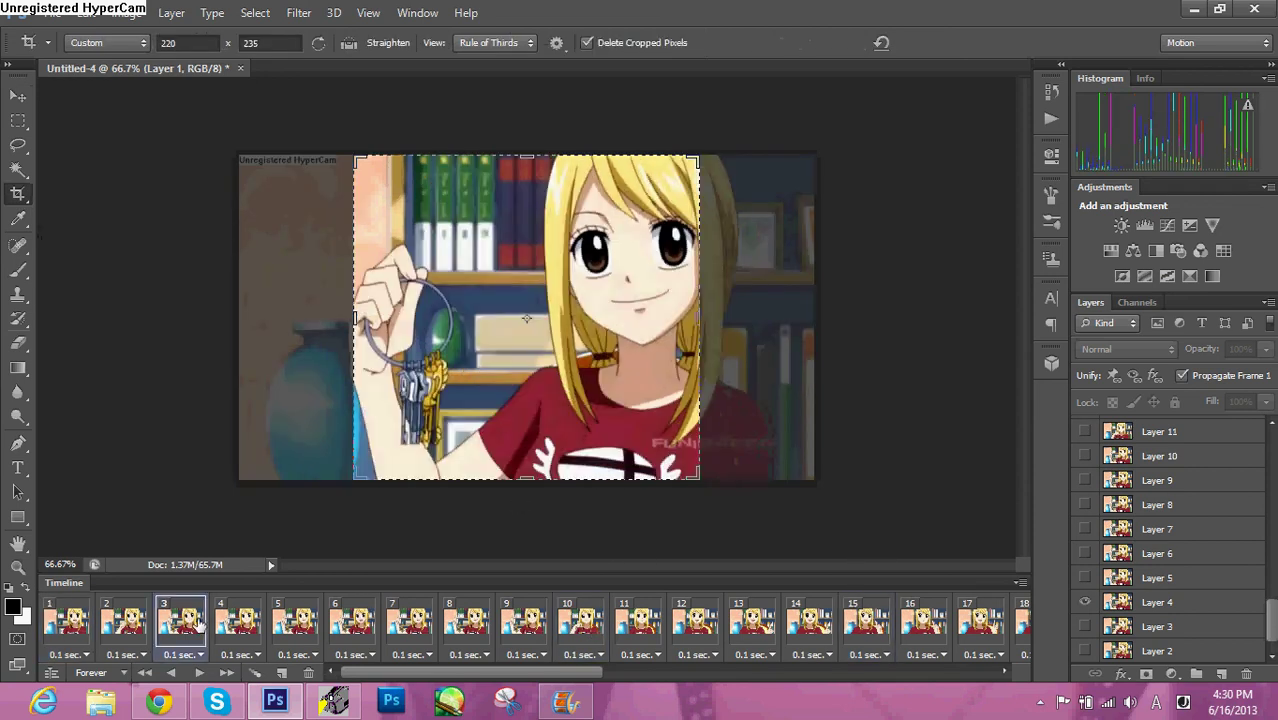
{"action": "left_click", "coordinate": [75, 620]}
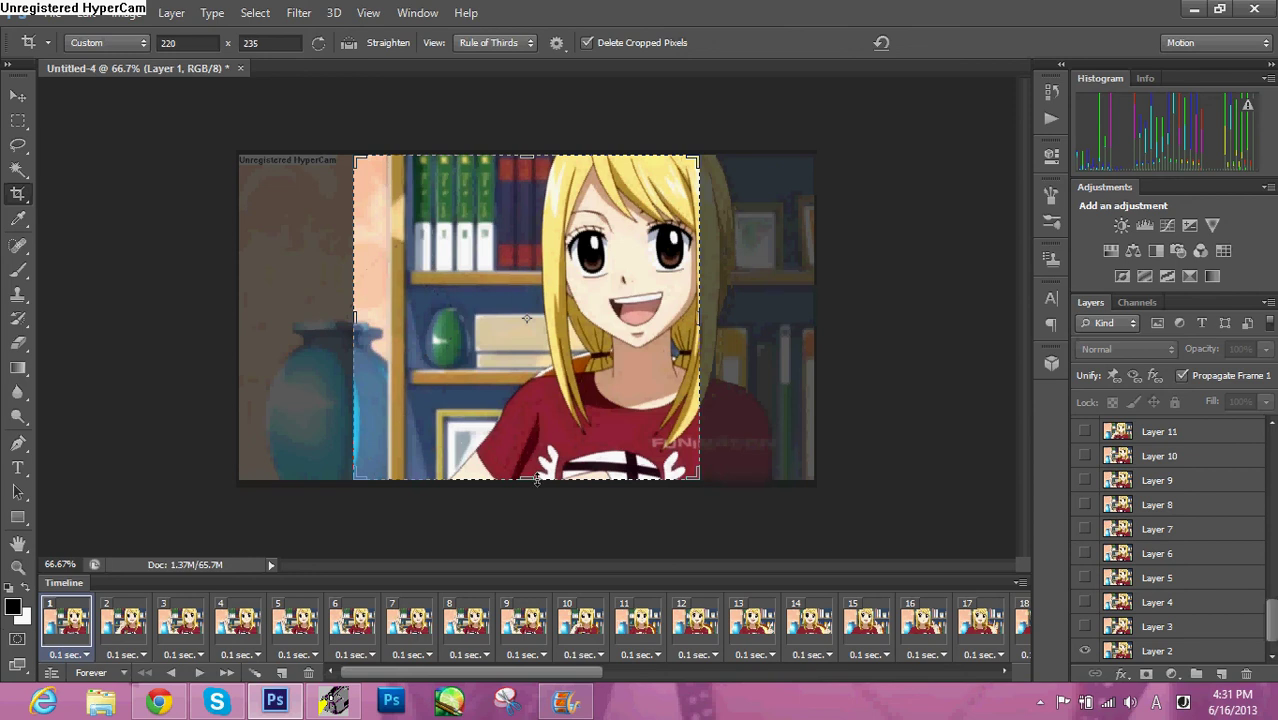
{"action": "left_click_drag", "start_coordinate": [538, 452], "coordinate": [545, 470]}
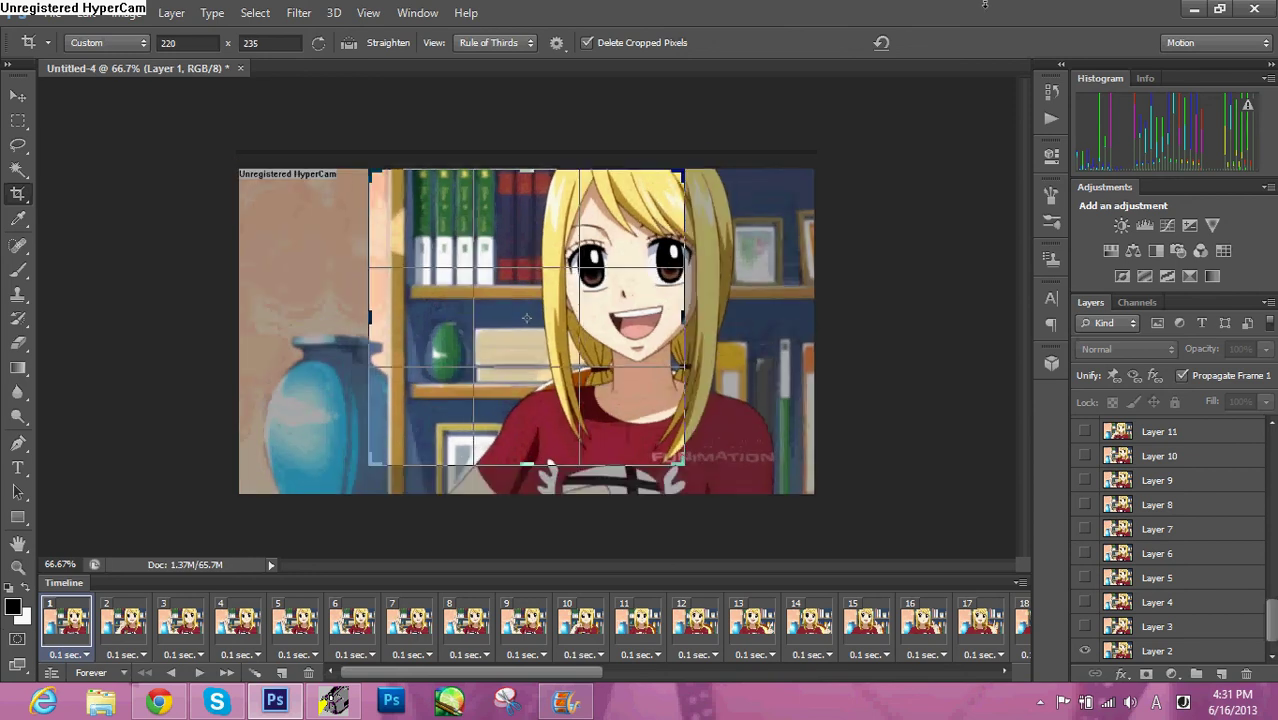
Reset the crop, pull the top and bottom edges inward, and apply it.
{"action": "left_click", "coordinate": [881, 43]}
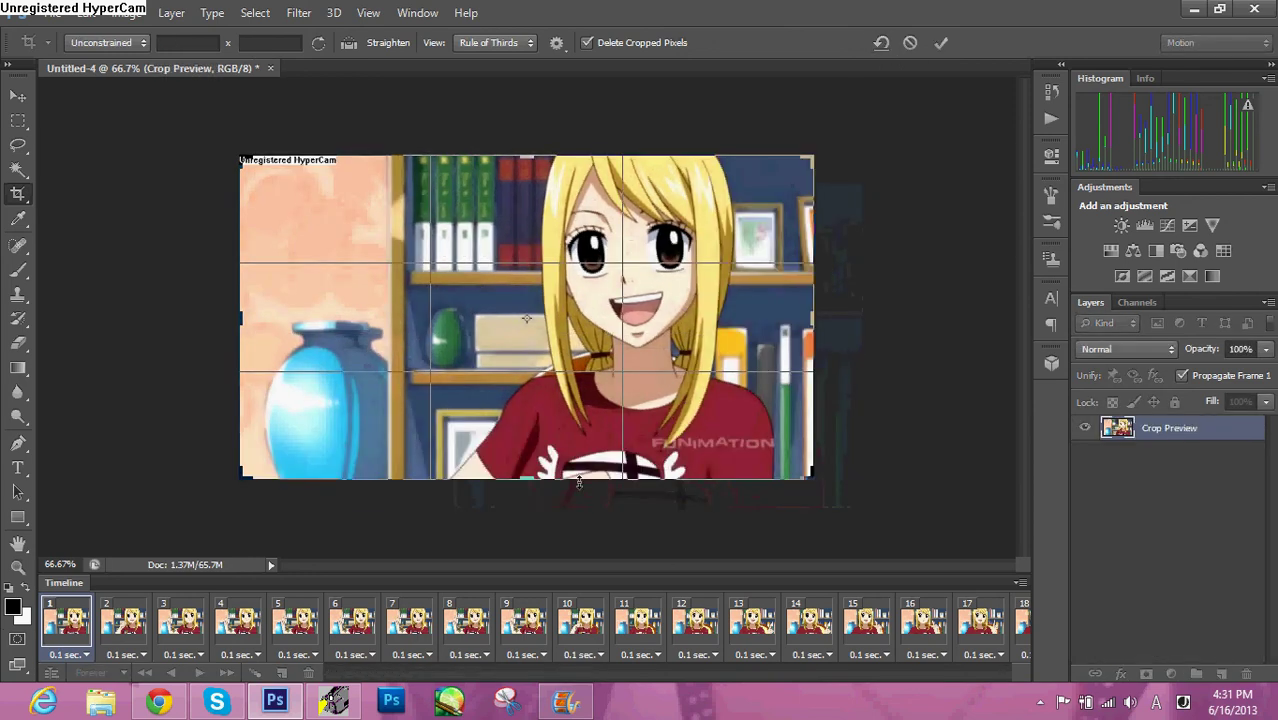
{"action": "left_click_drag", "start_coordinate": [540, 480], "coordinate": [539, 456]}
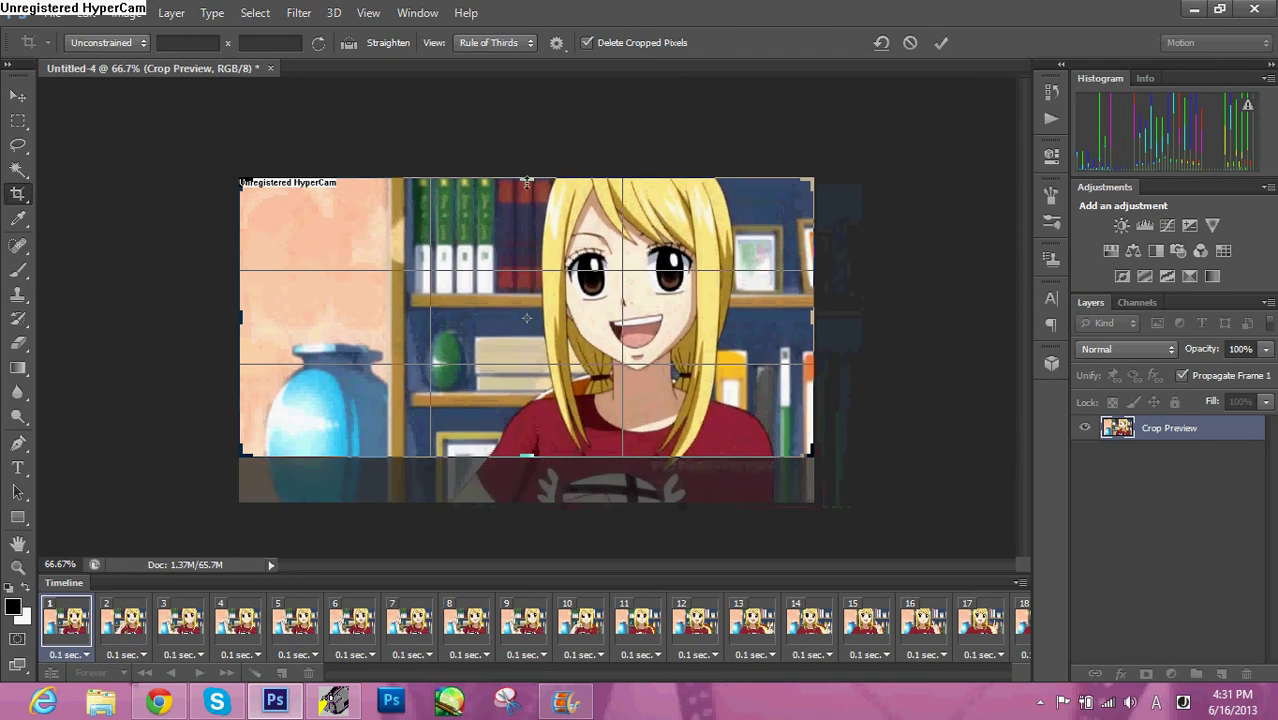
{"action": "left_click_drag", "start_coordinate": [527, 183], "coordinate": [528, 184]}
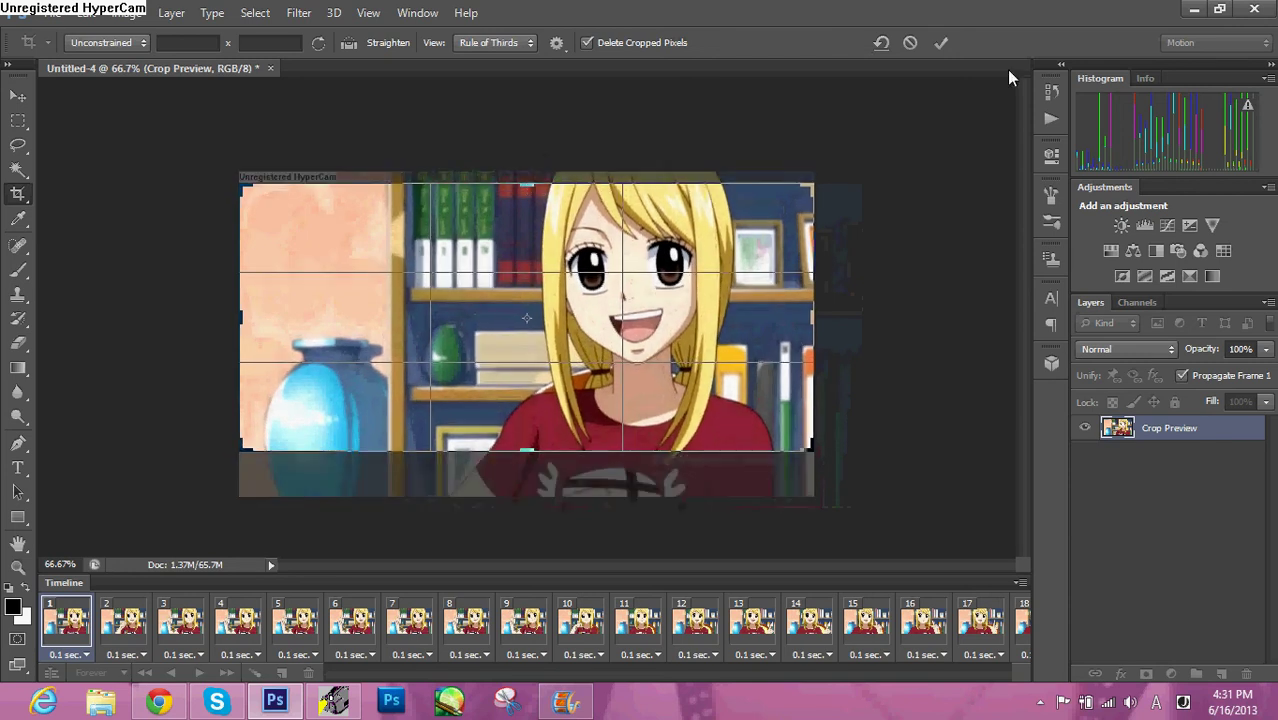
{"action": "left_click", "coordinate": [941, 43]}
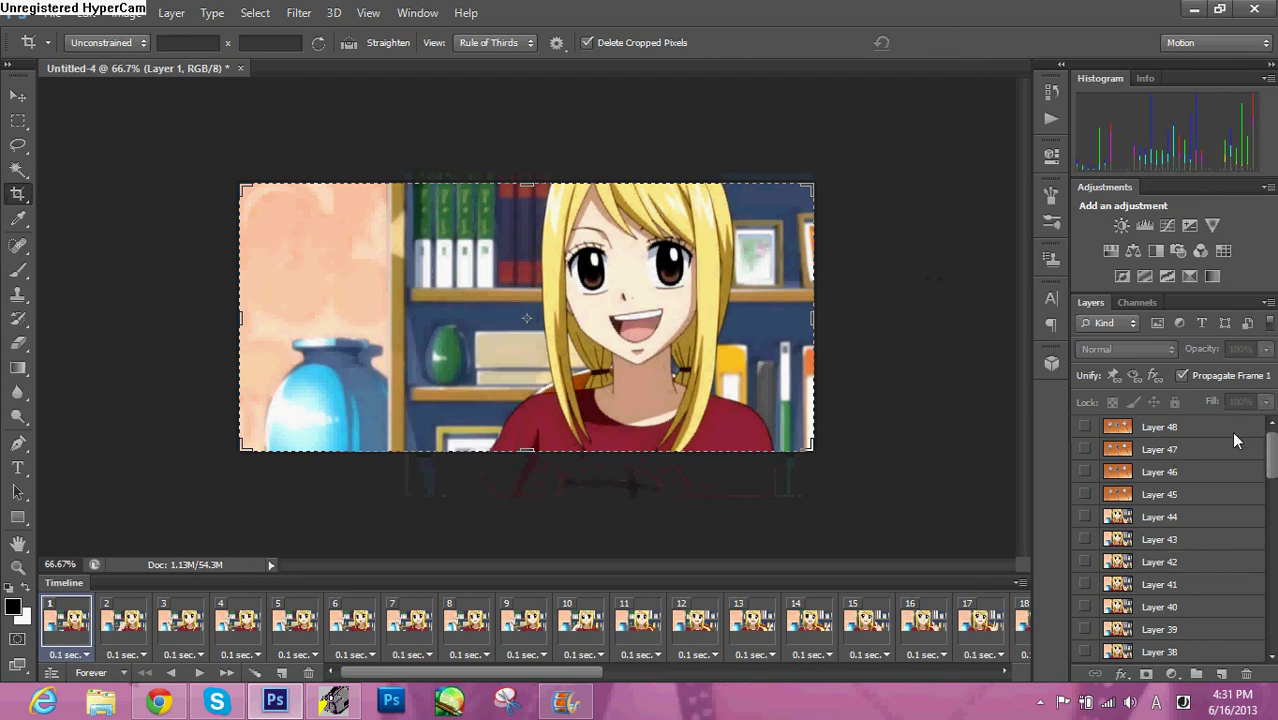
Add a Levels adjustment above the top layer with black input 23.
{"action": "left_click", "coordinate": [1231, 431]}
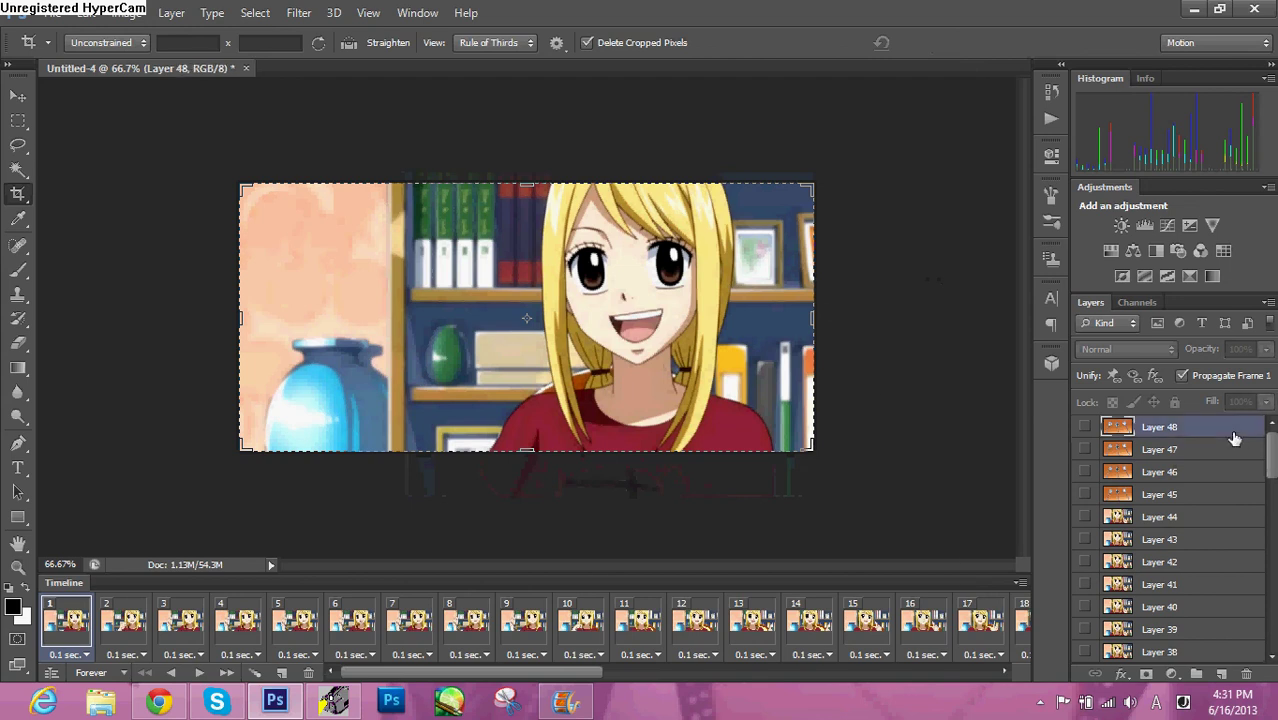
{"action": "left_click", "coordinate": [1172, 674]}
{"action": "left_click", "coordinate": [1205, 368]}
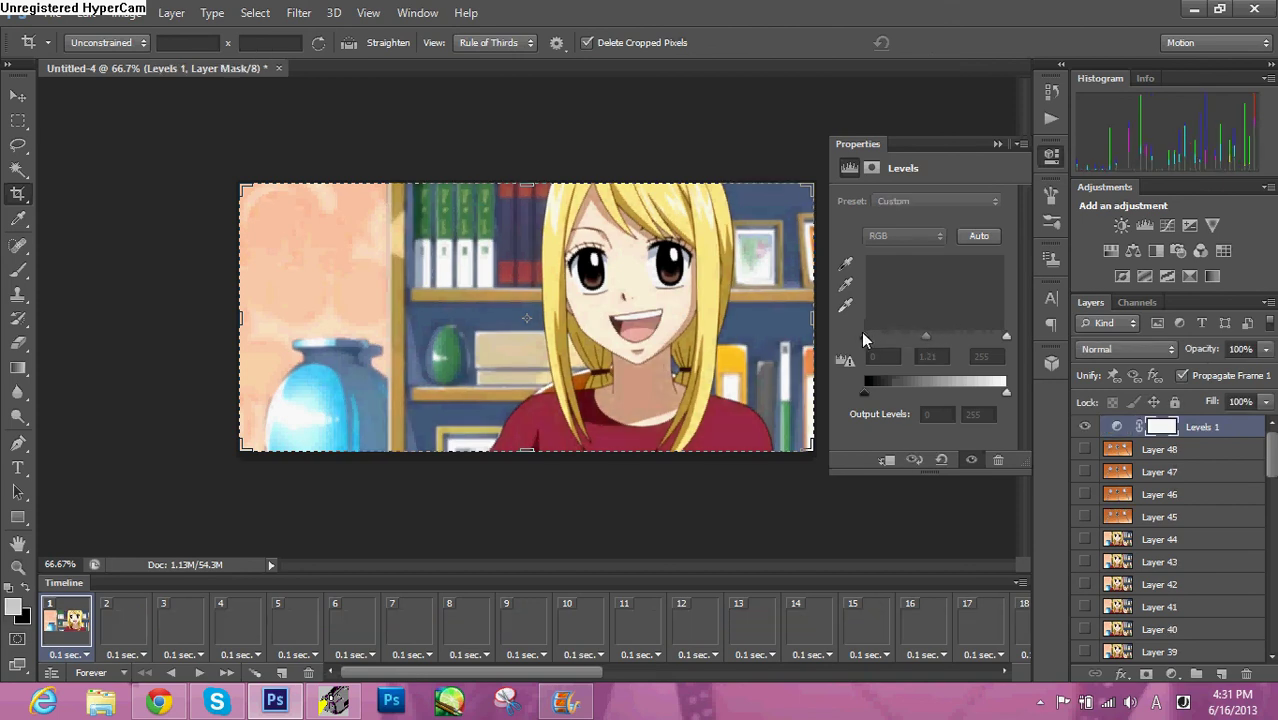
{"action": "left_click_drag", "start_coordinate": [865, 337], "coordinate": [877, 340]}
Add an Exposure adjustment set to +0.23, offset +0.0977, gamma 0.64.
{"action": "left_click", "coordinate": [1172, 674]}
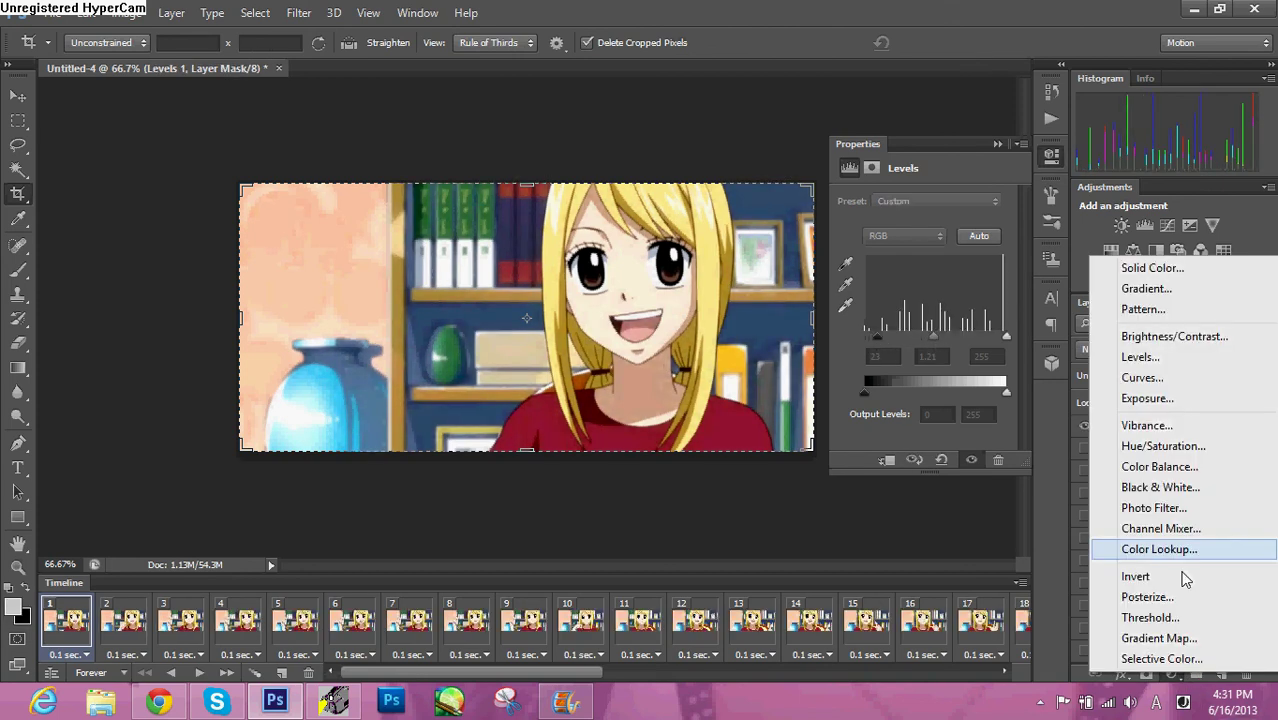
{"action": "left_click", "coordinate": [1149, 409]}
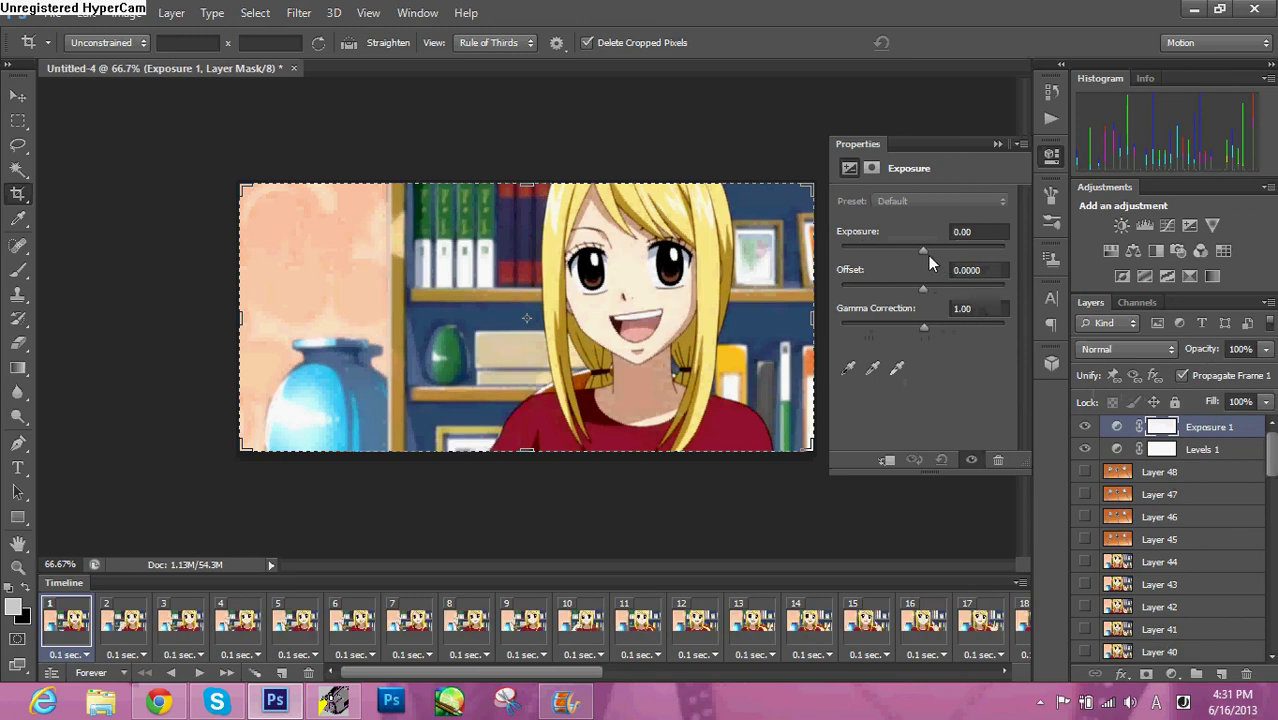
{"action": "left_click", "coordinate": [924, 252]}
{"action": "left_click_drag", "start_coordinate": [925, 251], "coordinate": [948, 327]}
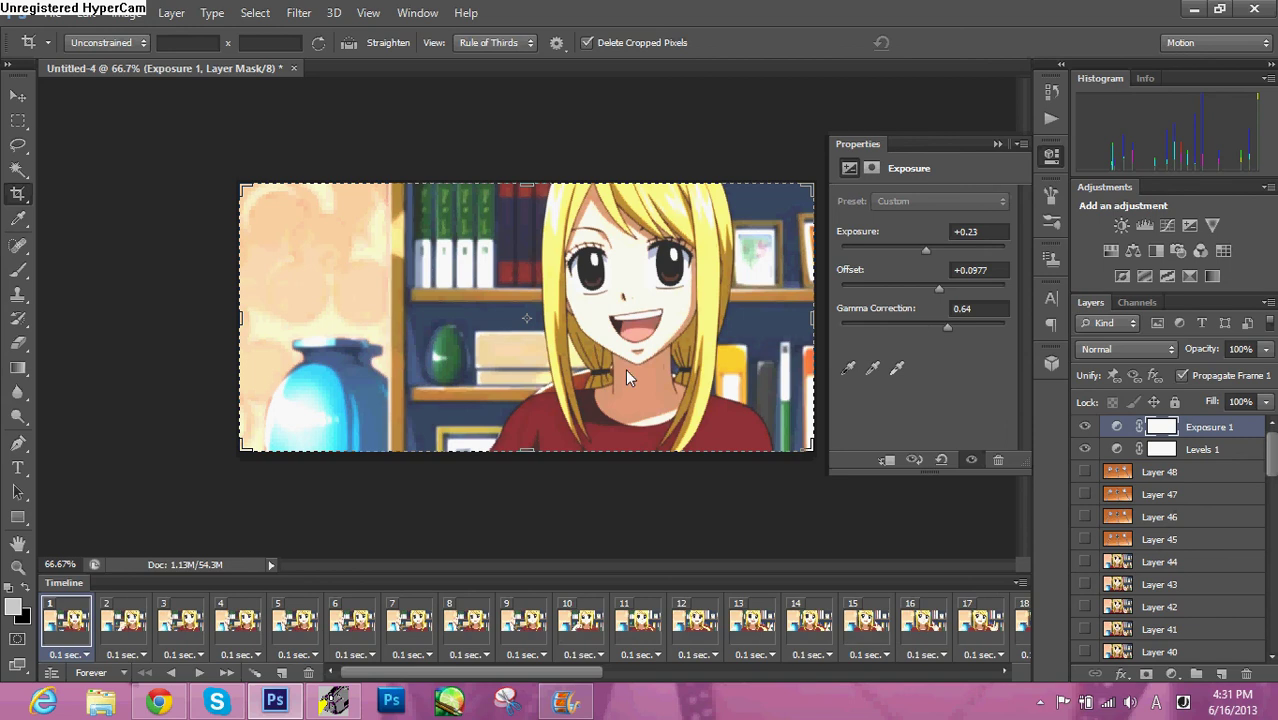
Resize the image to 500 pixels wide with constrained proportions and view at 100%.
{"action": "left_click", "coordinate": [133, 14]}
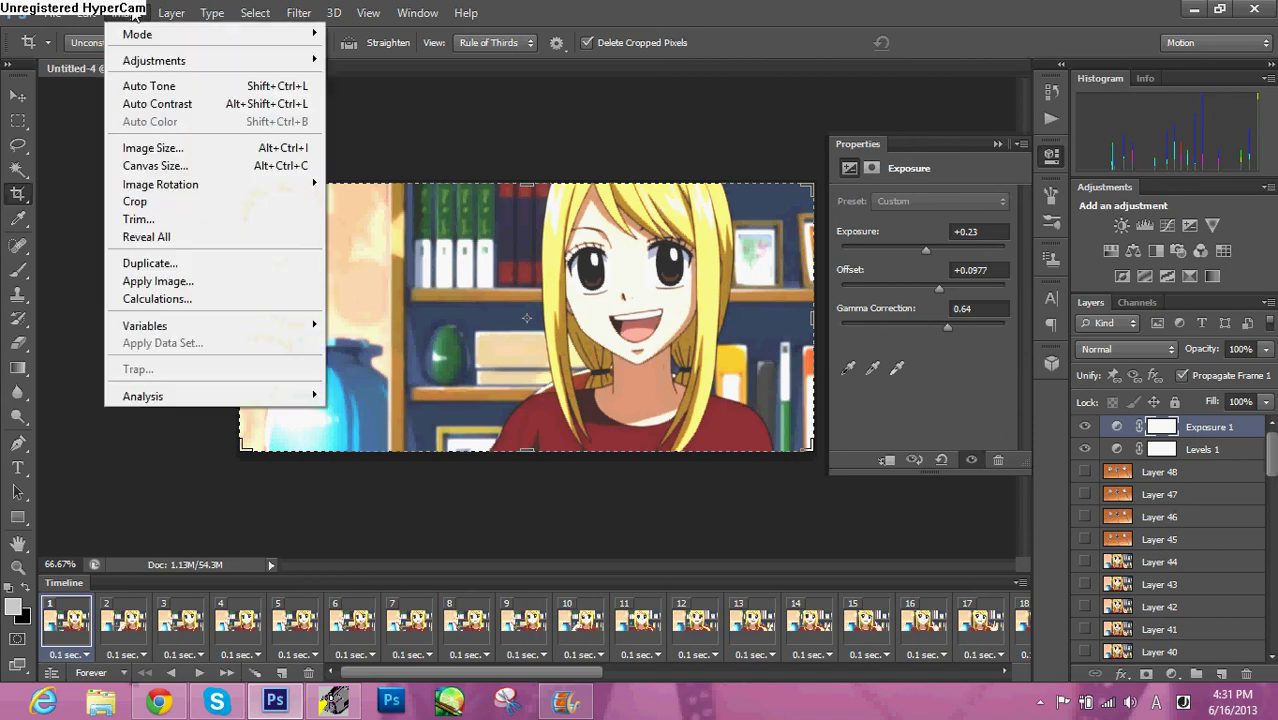
{"action": "left_click", "coordinate": [185, 150]}
{"action": "key", "text": "BackSpace"}
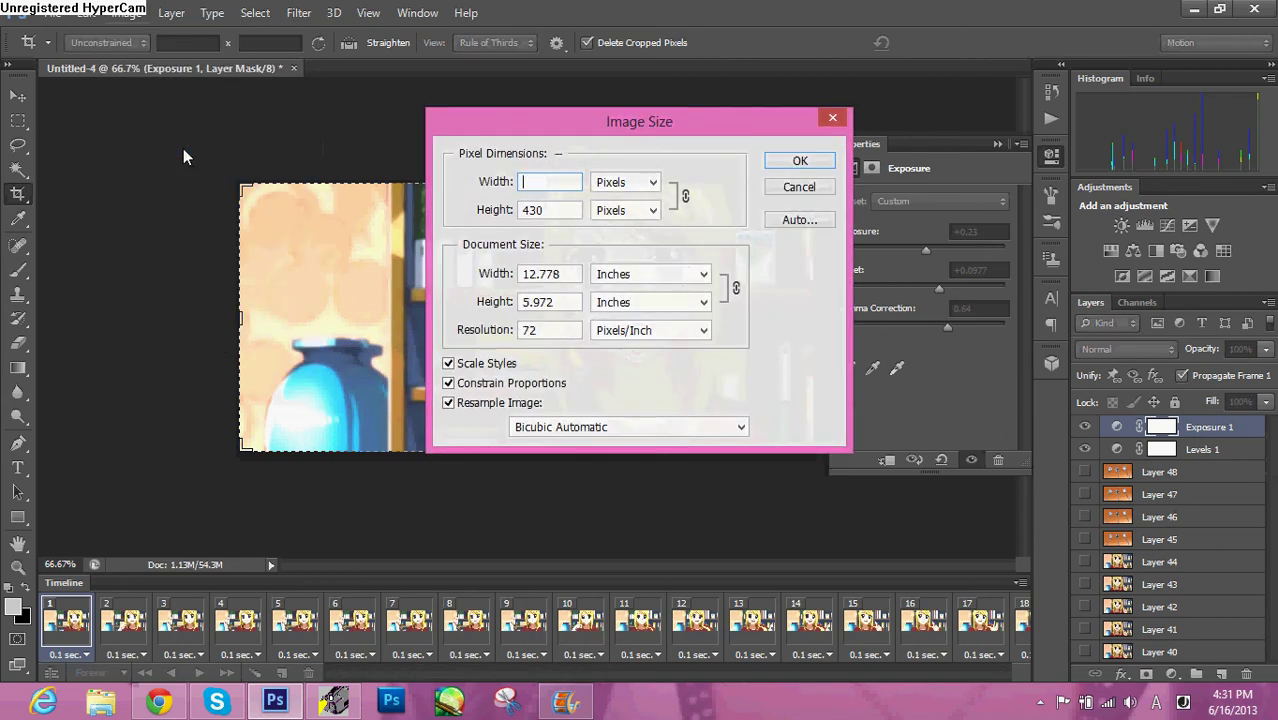
{"action": "type", "text": "500"}
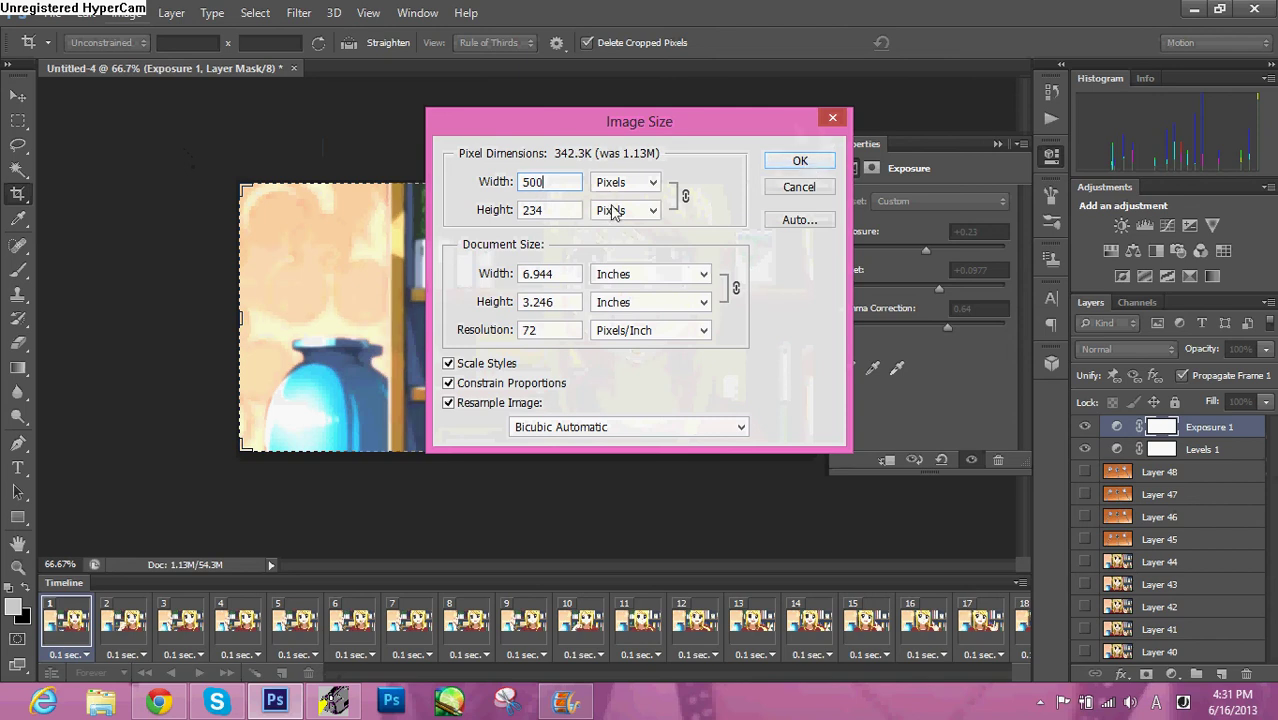
{"action": "left_click", "coordinate": [801, 163]}
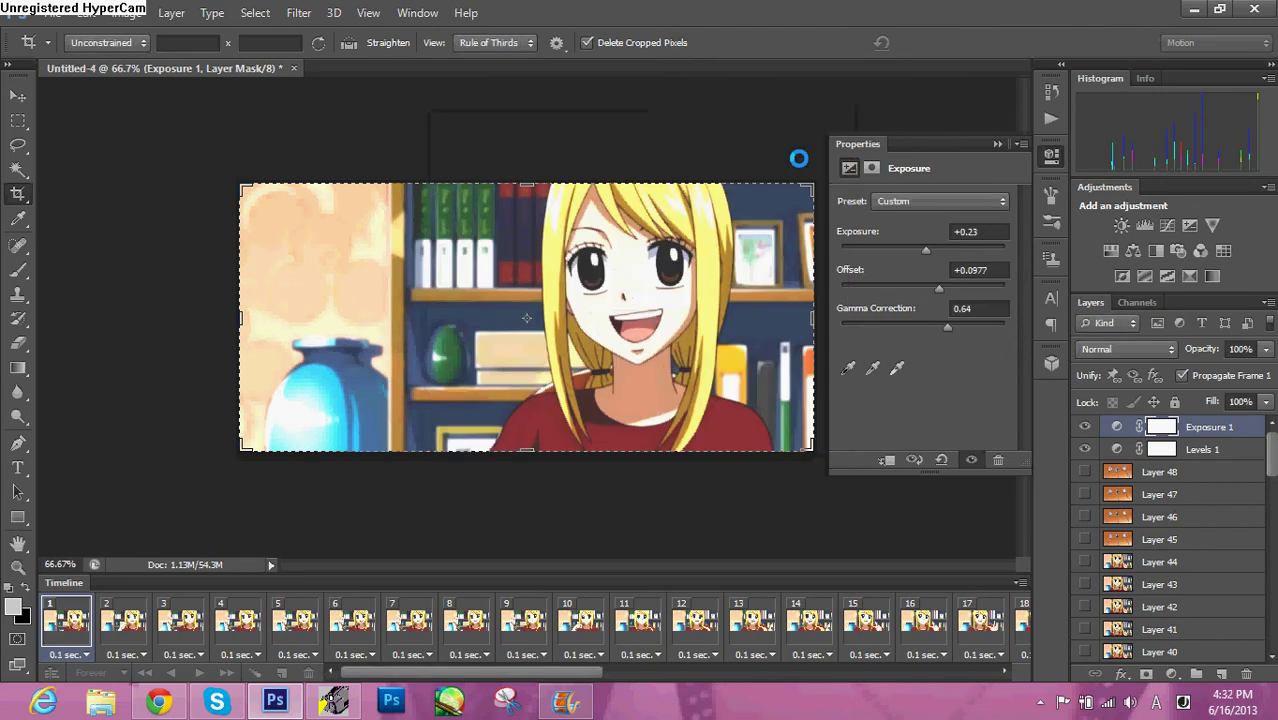
{"action": "left_click", "coordinate": [18, 566]}
{"action": "left_click", "coordinate": [362, 400]}
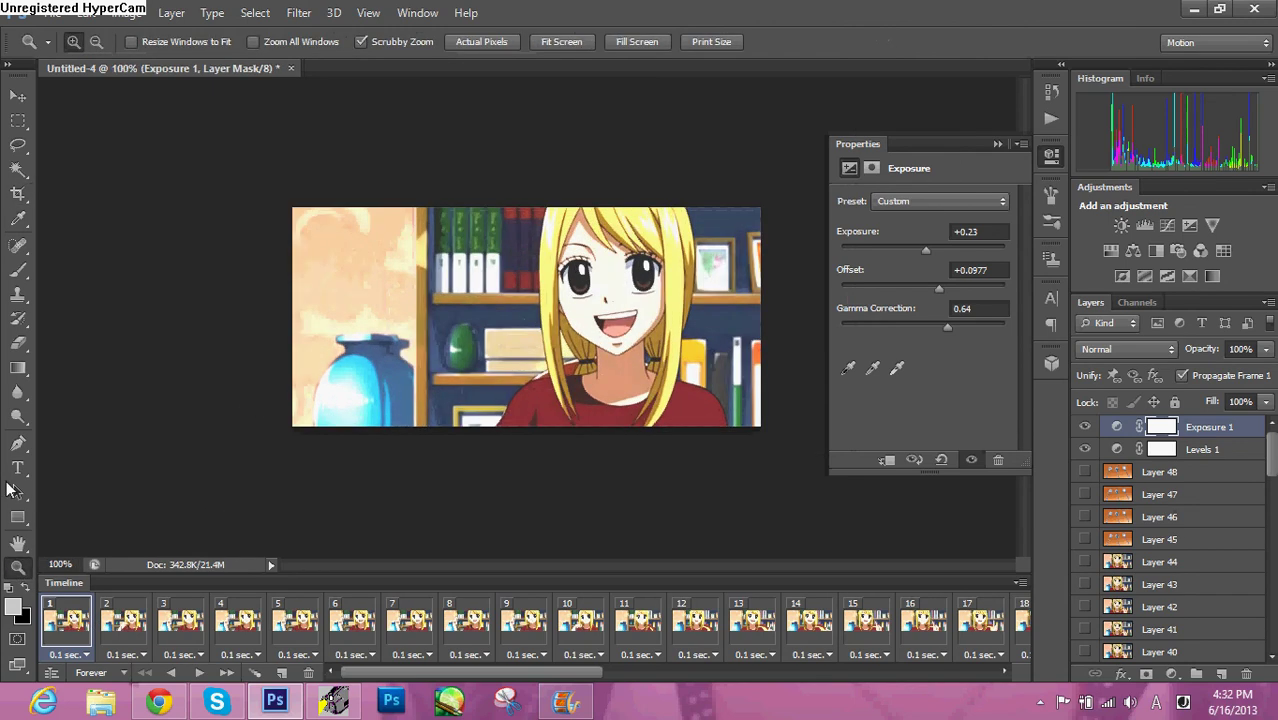
Add 14 pt watermark text in the image's top-left corner.
{"action": "left_click", "coordinate": [20, 468]}
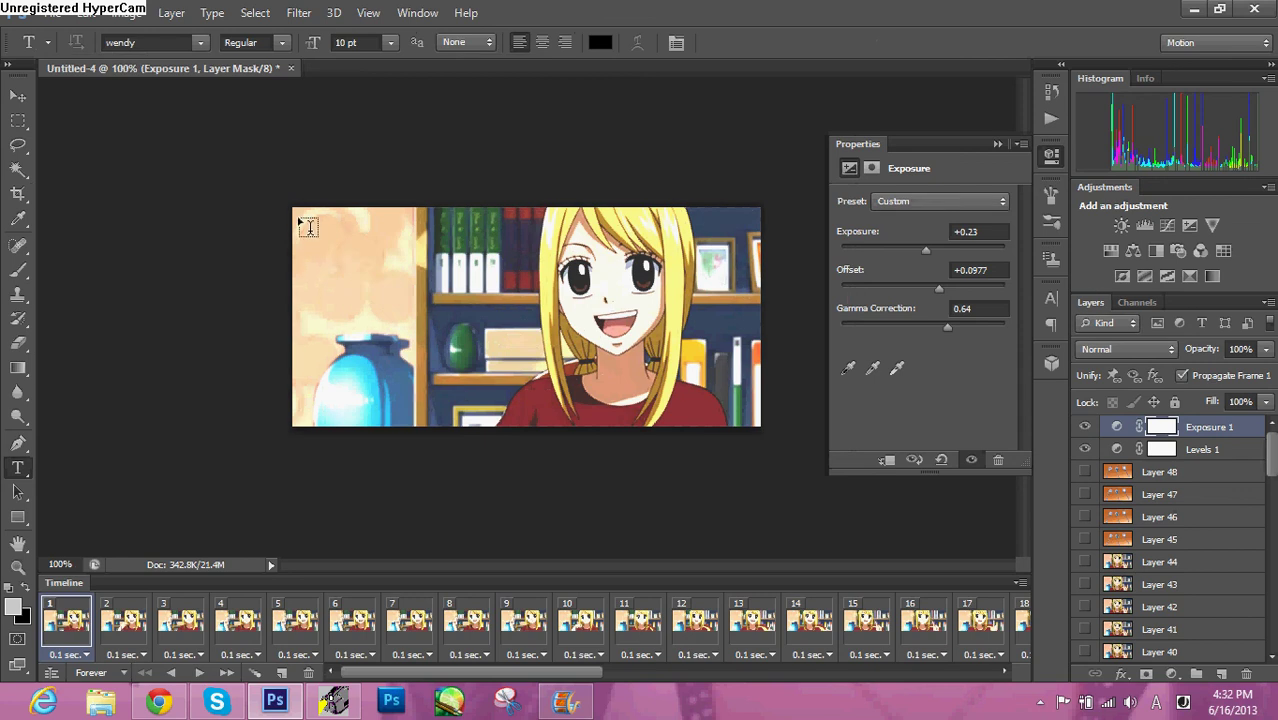
{"action": "left_click_drag", "start_coordinate": [297, 214], "coordinate": [420, 262]}
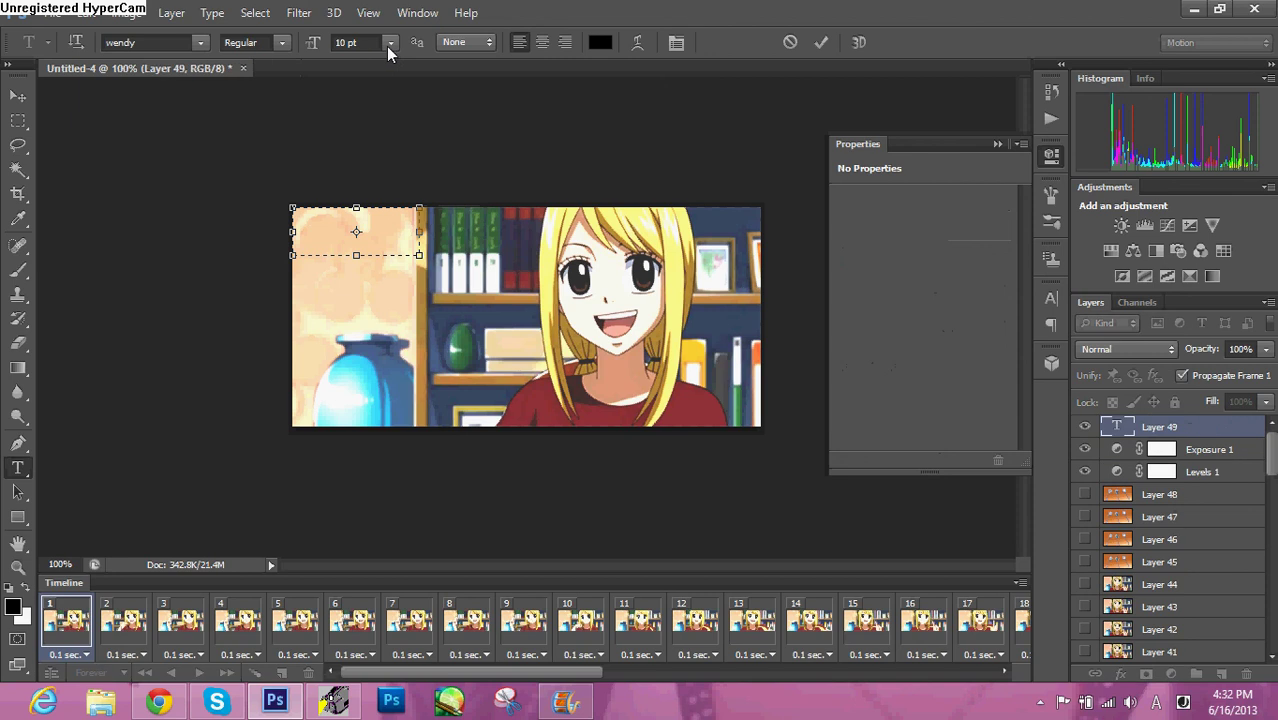
{"action": "left_click", "coordinate": [389, 44]}
{"action": "left_click", "coordinate": [377, 215]}
{"action": "type", "text": "Lucy"}
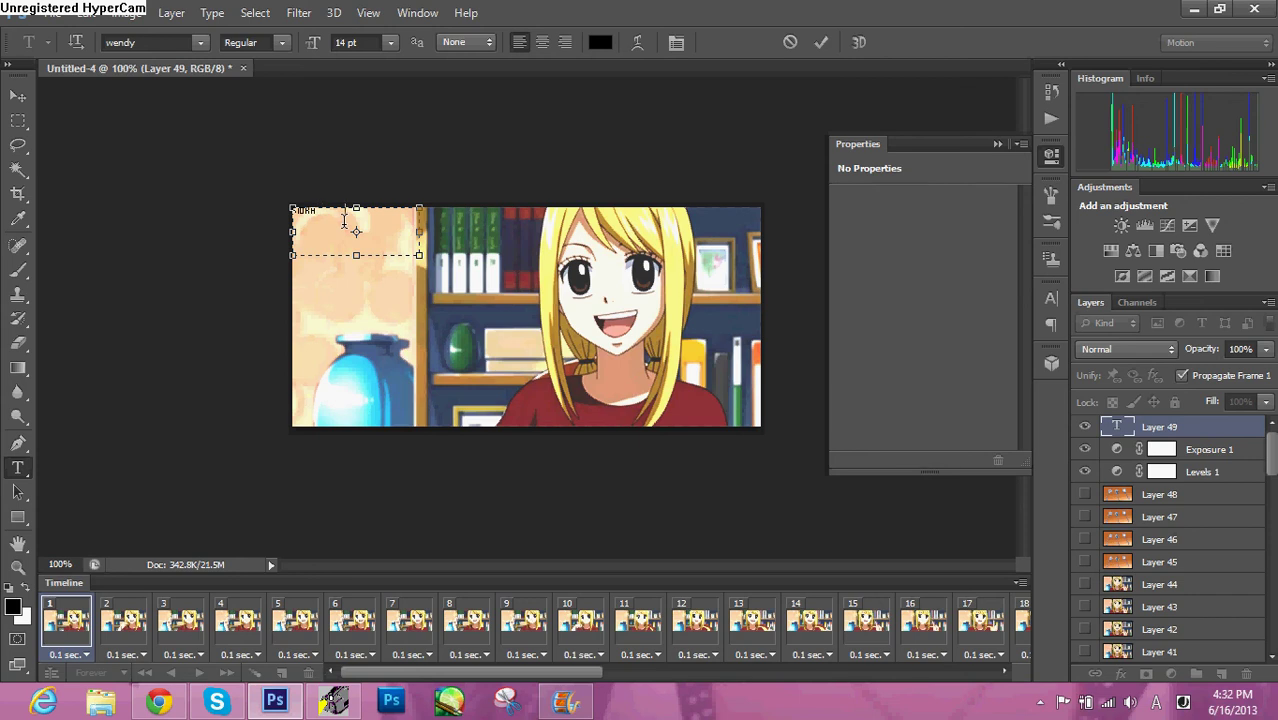
{"action": "type", "text": " Heart"}
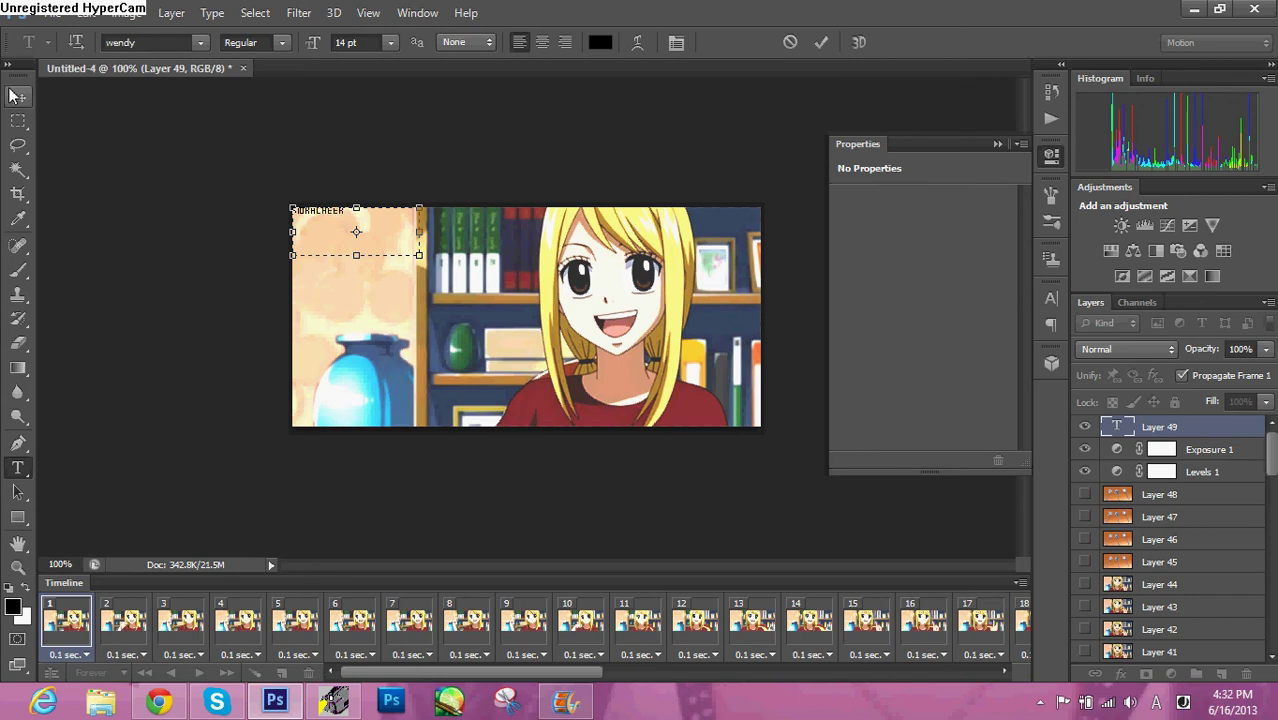
{"action": "left_click", "coordinate": [16, 95]}
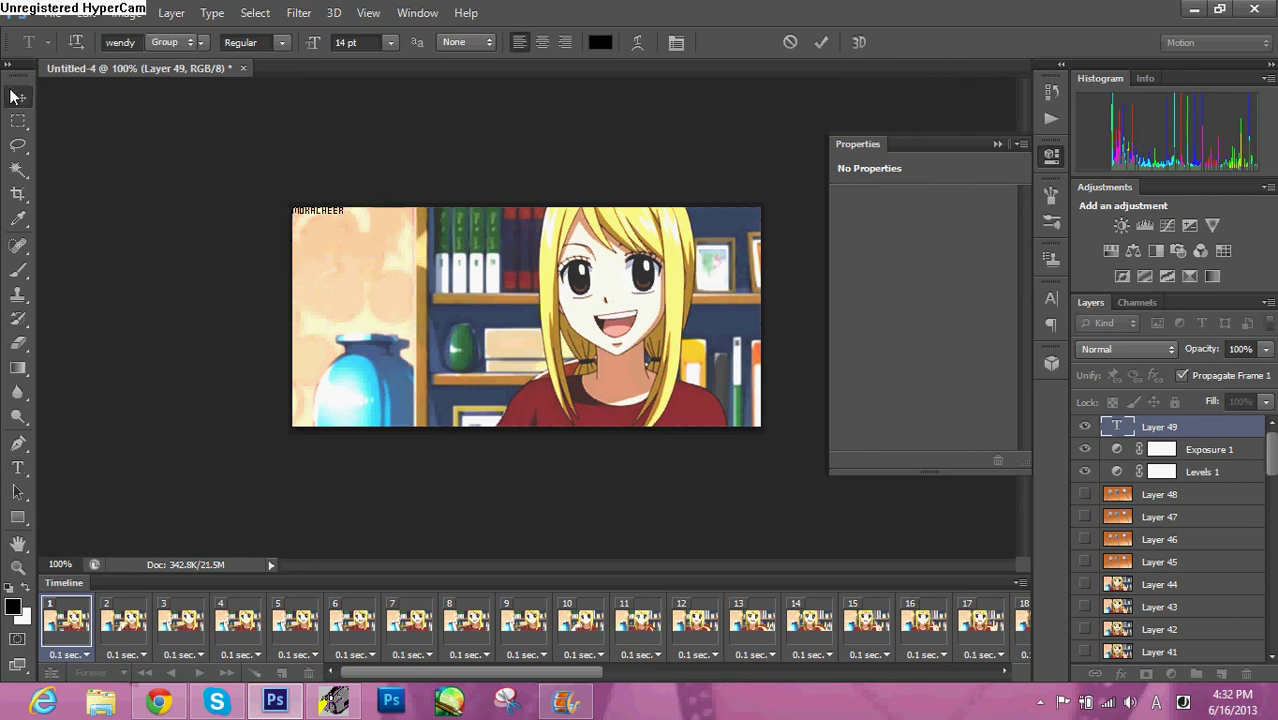
Lower the watermark text layer's opacity so it appears faint.
{"action": "left_click", "coordinate": [1238, 349]}
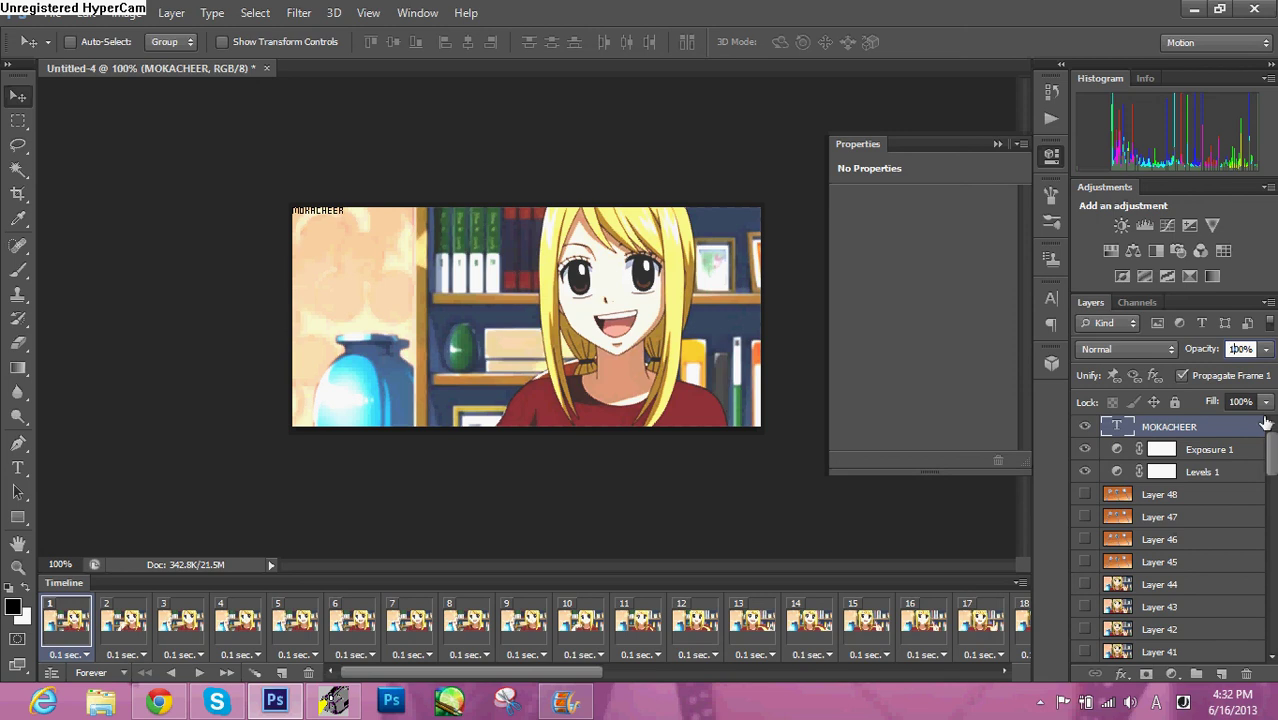
{"action": "type", "text": "50"}
{"action": "key", "text": "Return"}
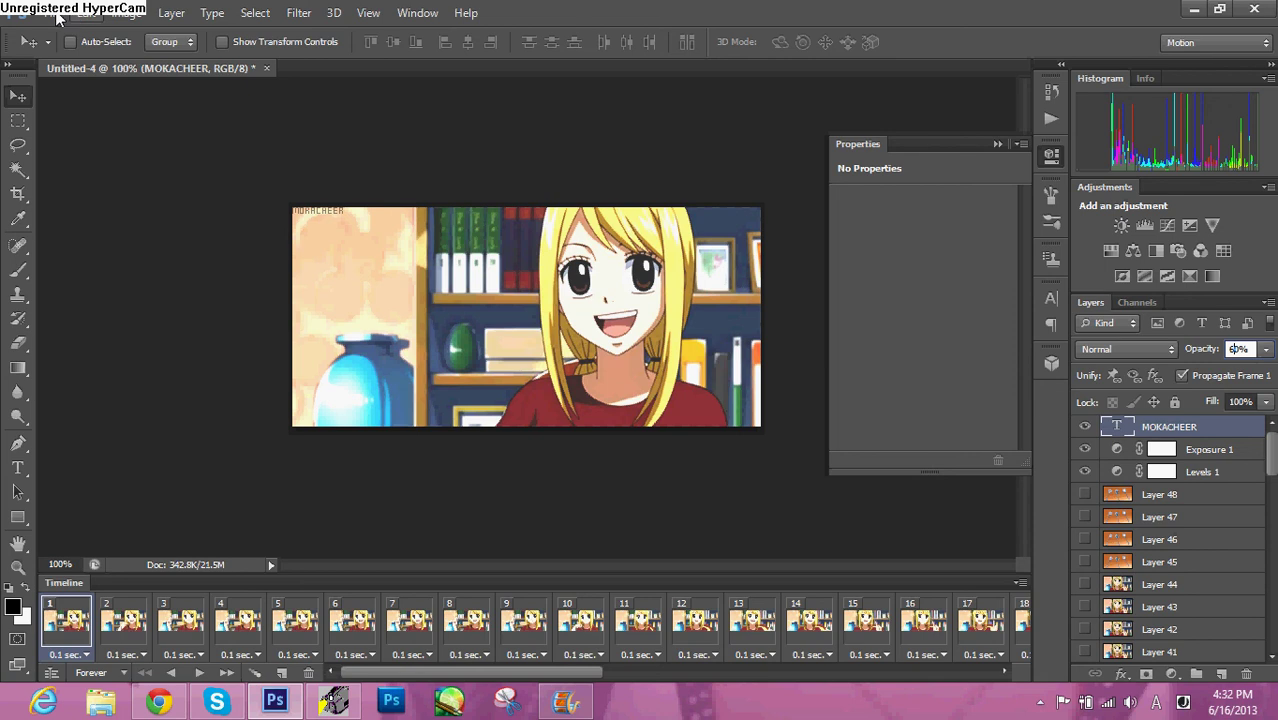
{"action": "left_click", "coordinate": [56, 13]}
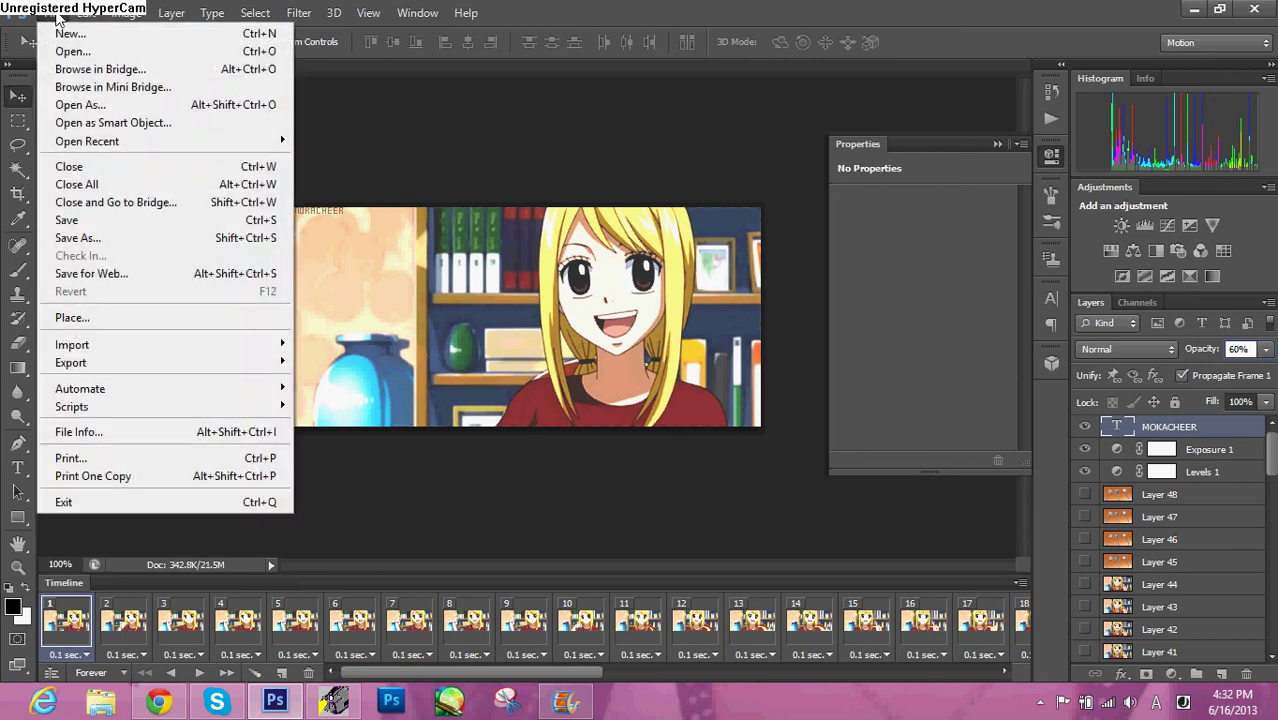
Set Save for Web to GIF with Selective 256-colour reduction and preview the animation.
{"action": "left_click", "coordinate": [152, 273]}
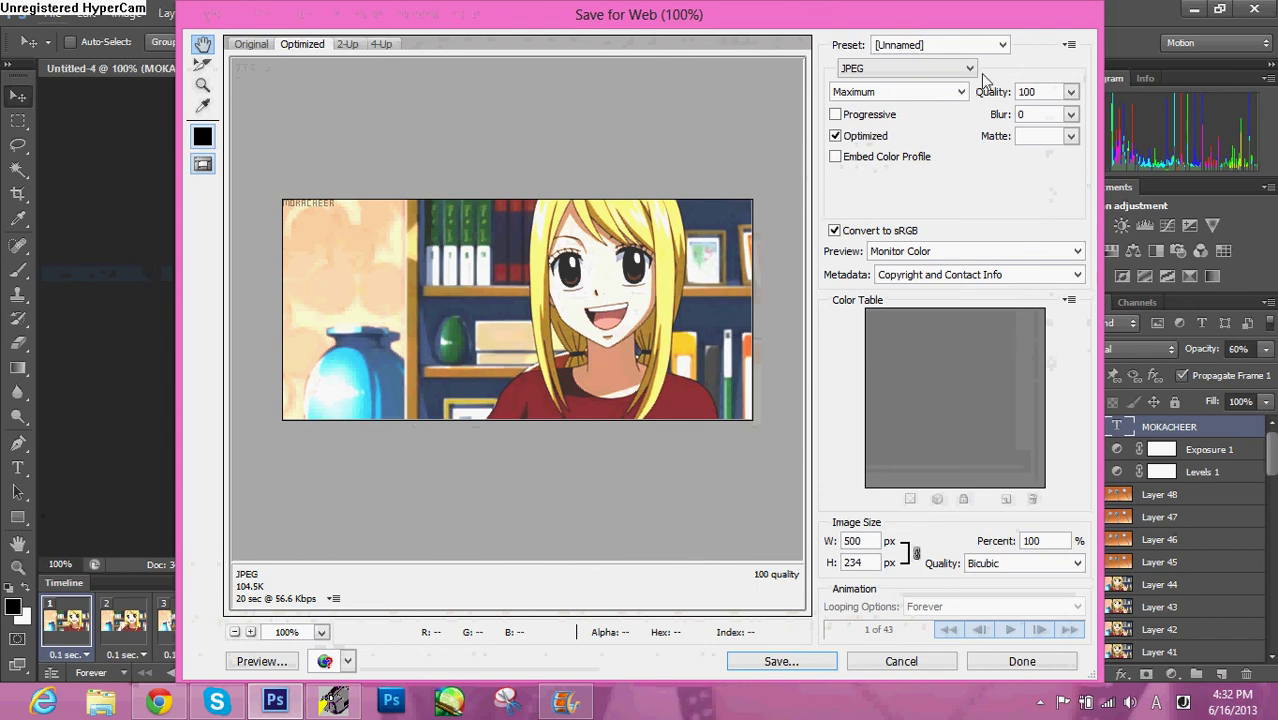
{"action": "left_click", "coordinate": [892, 70]}
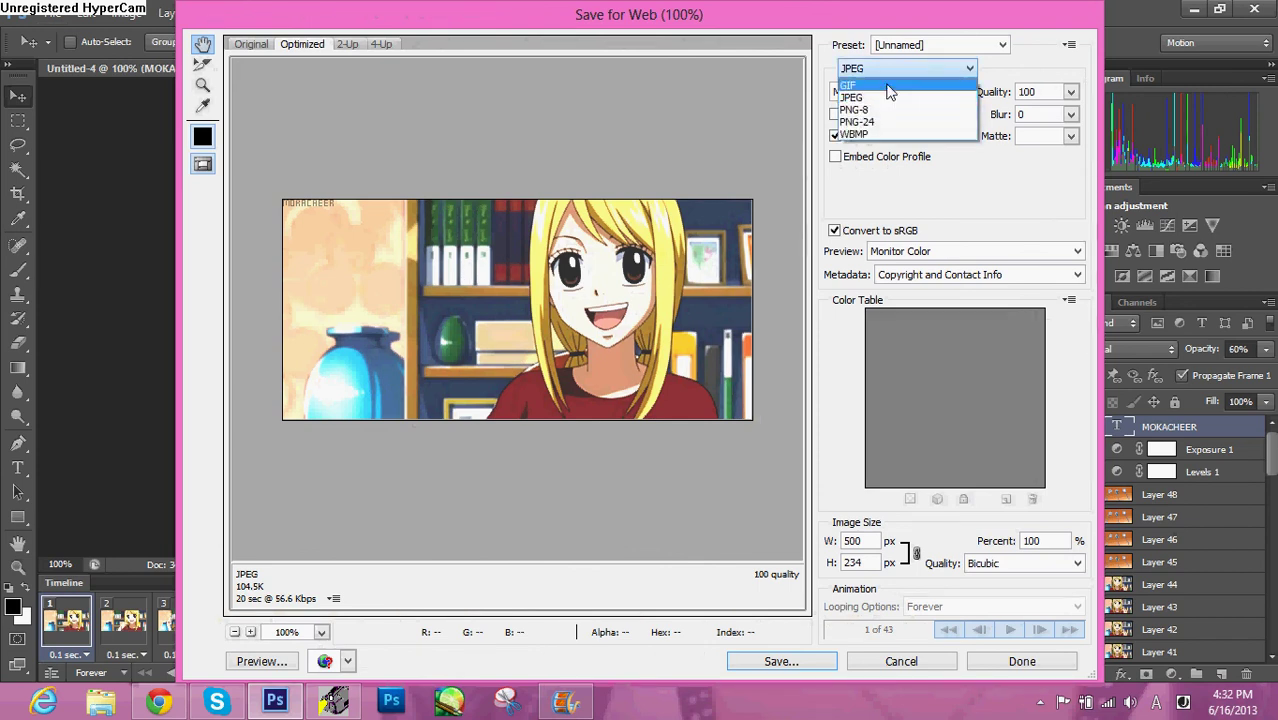
{"action": "left_click", "coordinate": [886, 83]}
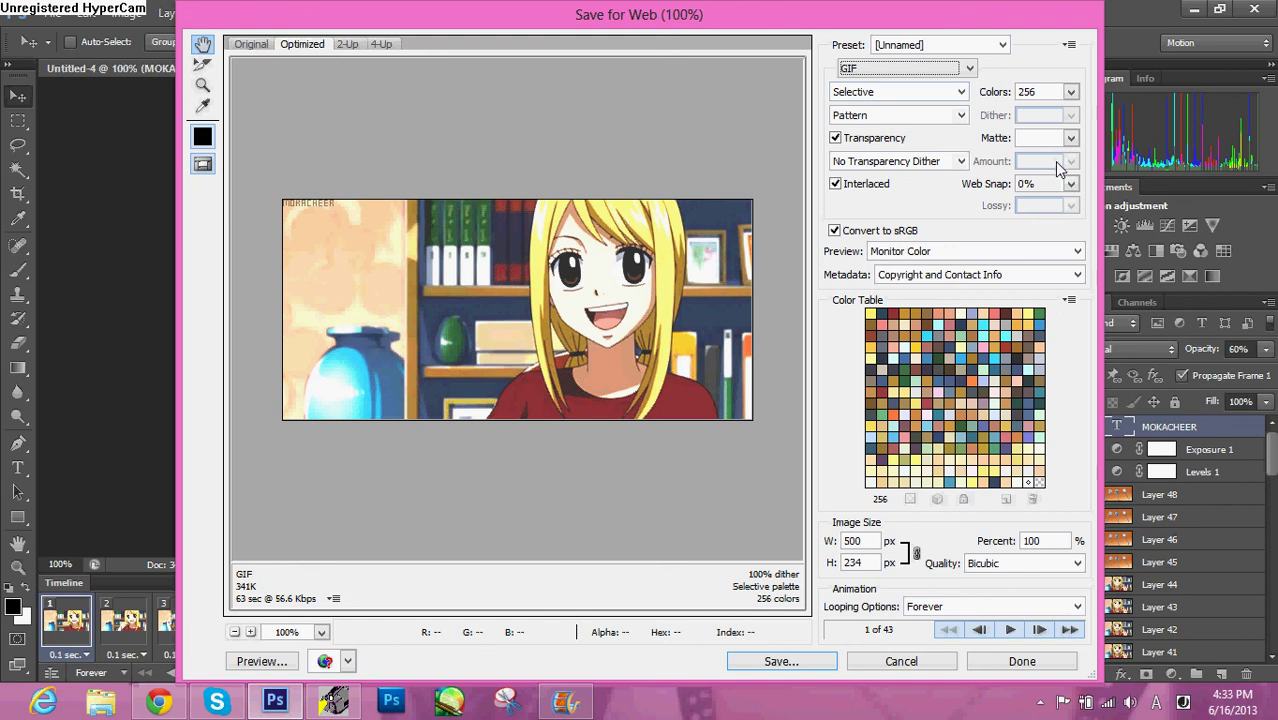
{"action": "left_click", "coordinate": [963, 92]}
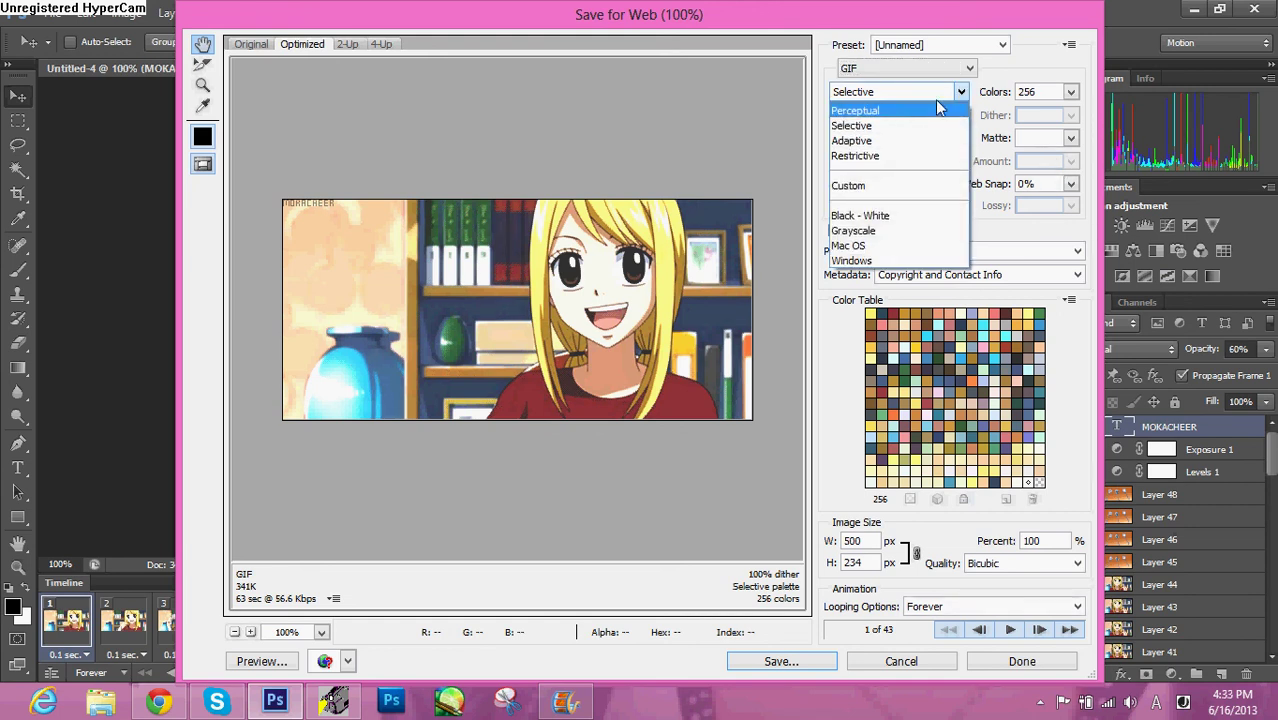
{"action": "left_click", "coordinate": [963, 92]}
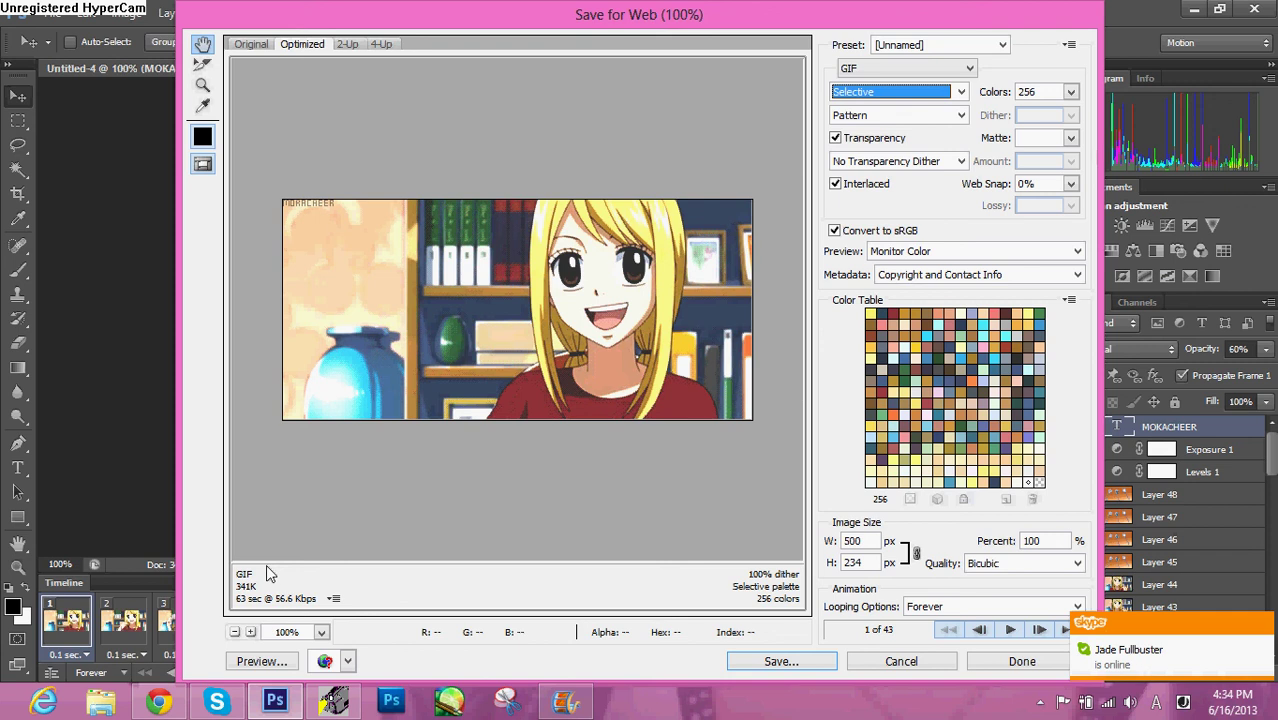
{"action": "left_click", "coordinate": [1011, 630]}
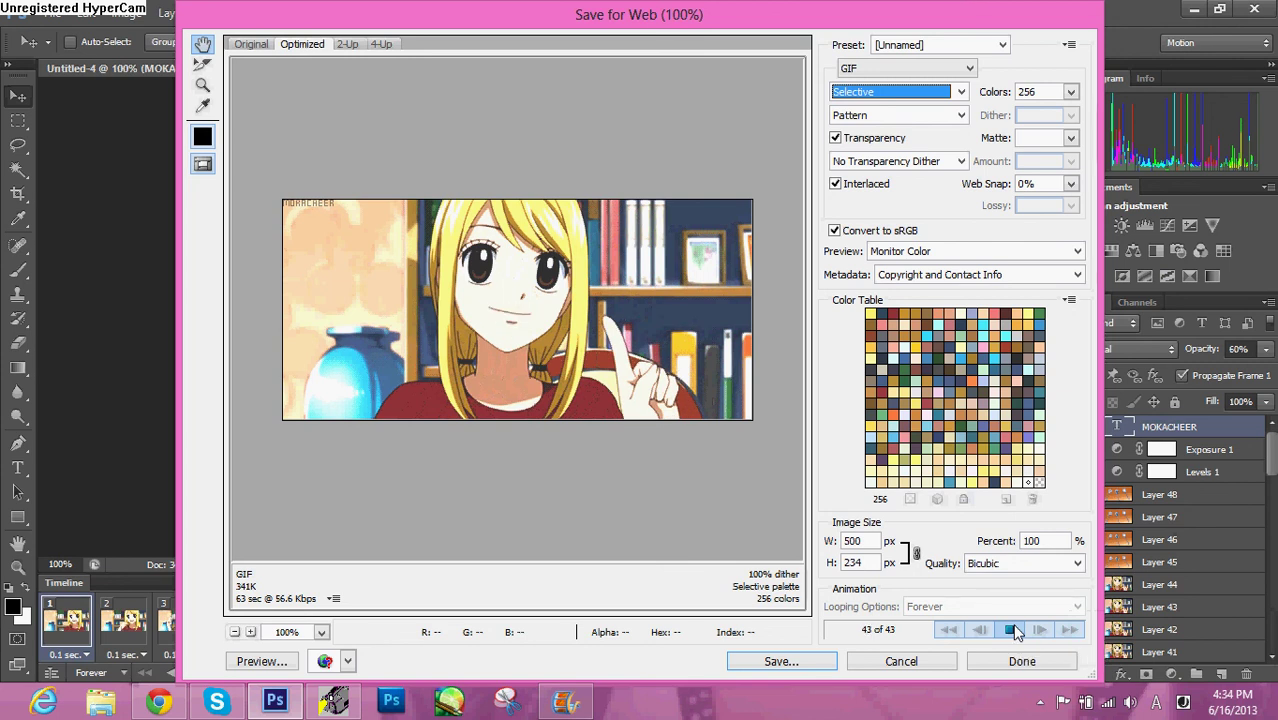
Stop the preview and save the GIF as lucybrags.gif, replacing the existing file.
{"action": "left_click", "coordinate": [1013, 630]}
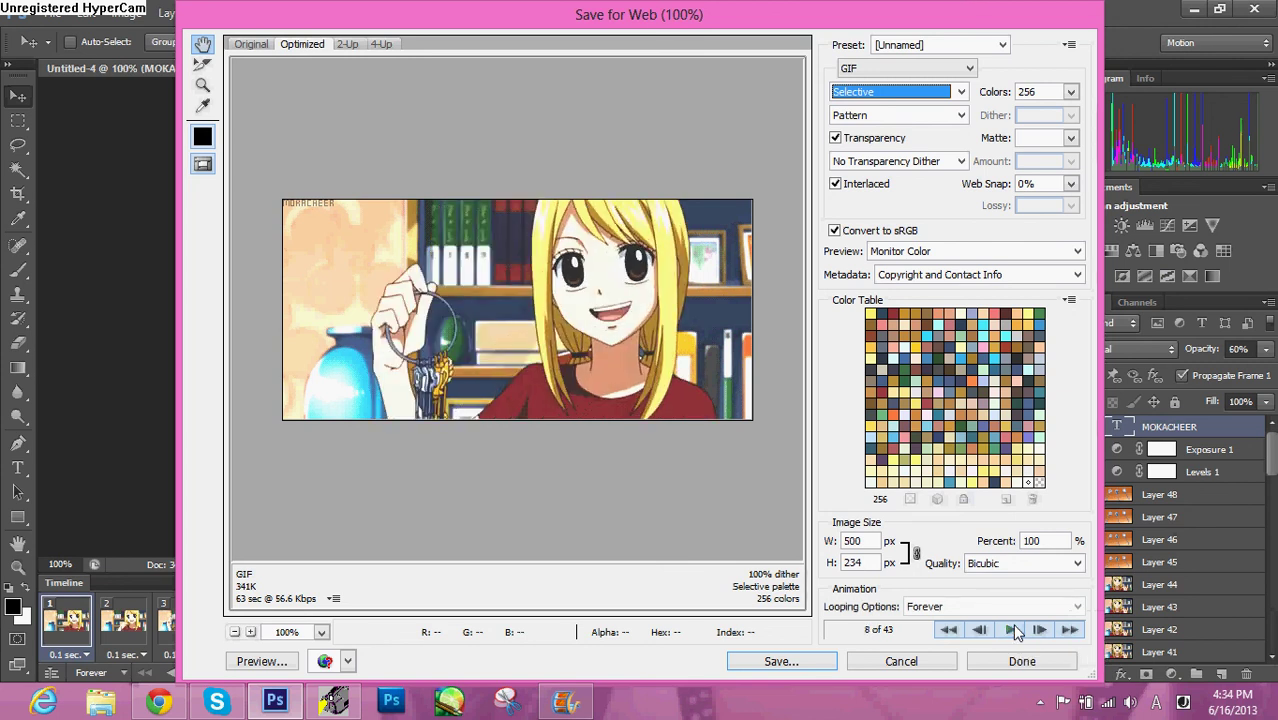
{"action": "left_click", "coordinate": [803, 664]}
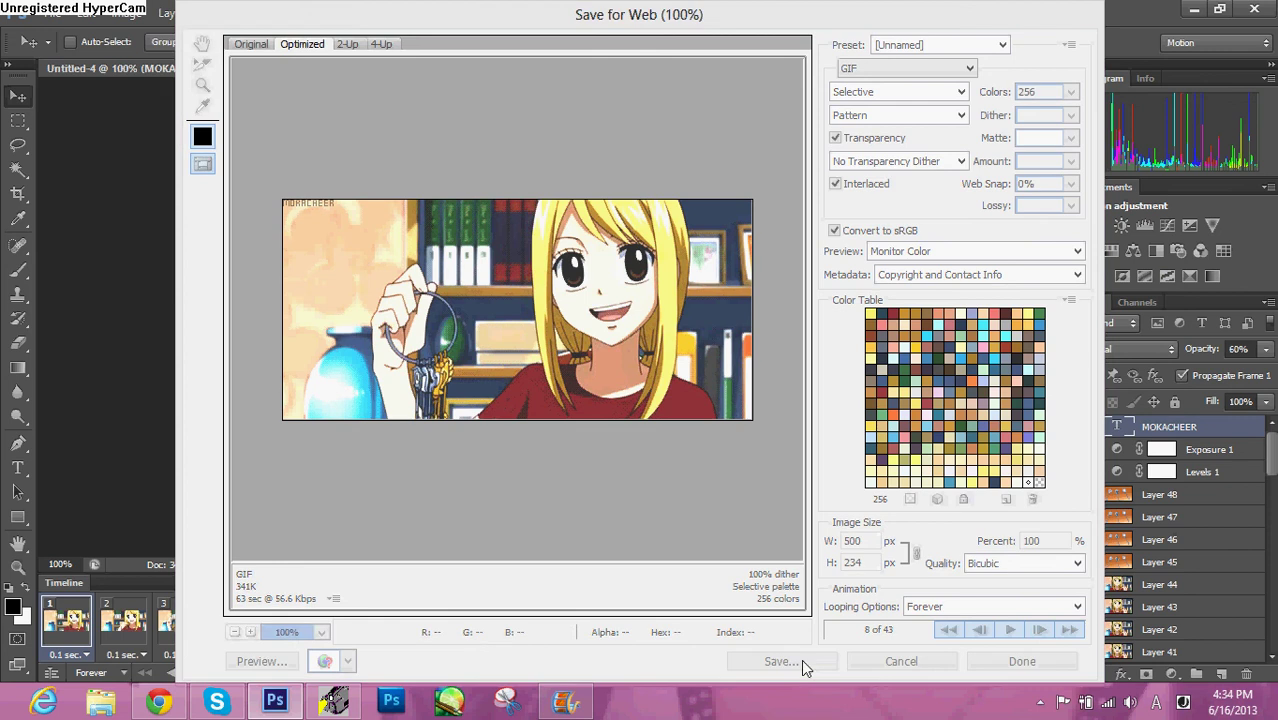
{"action": "key", "text": "BackSpace"}
{"action": "type", "text": "lucy"}
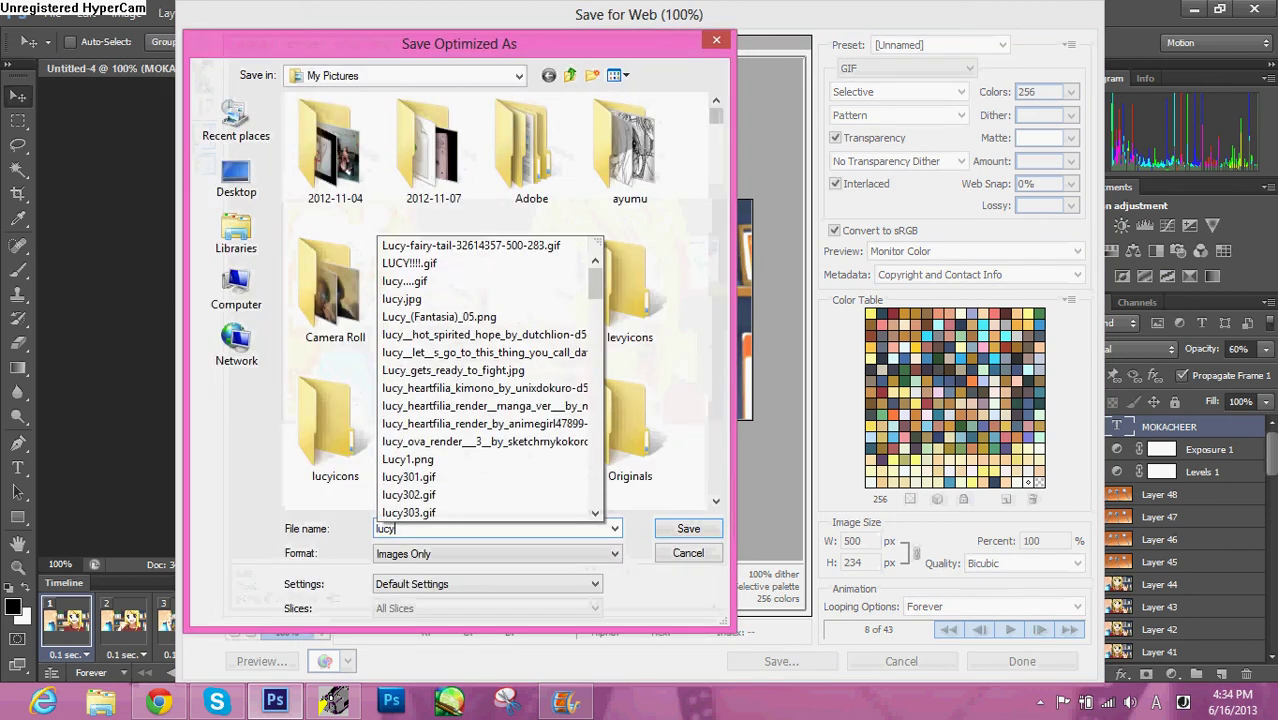
{"action": "type", "text": "brags"}
{"action": "left_click", "coordinate": [680, 528]}
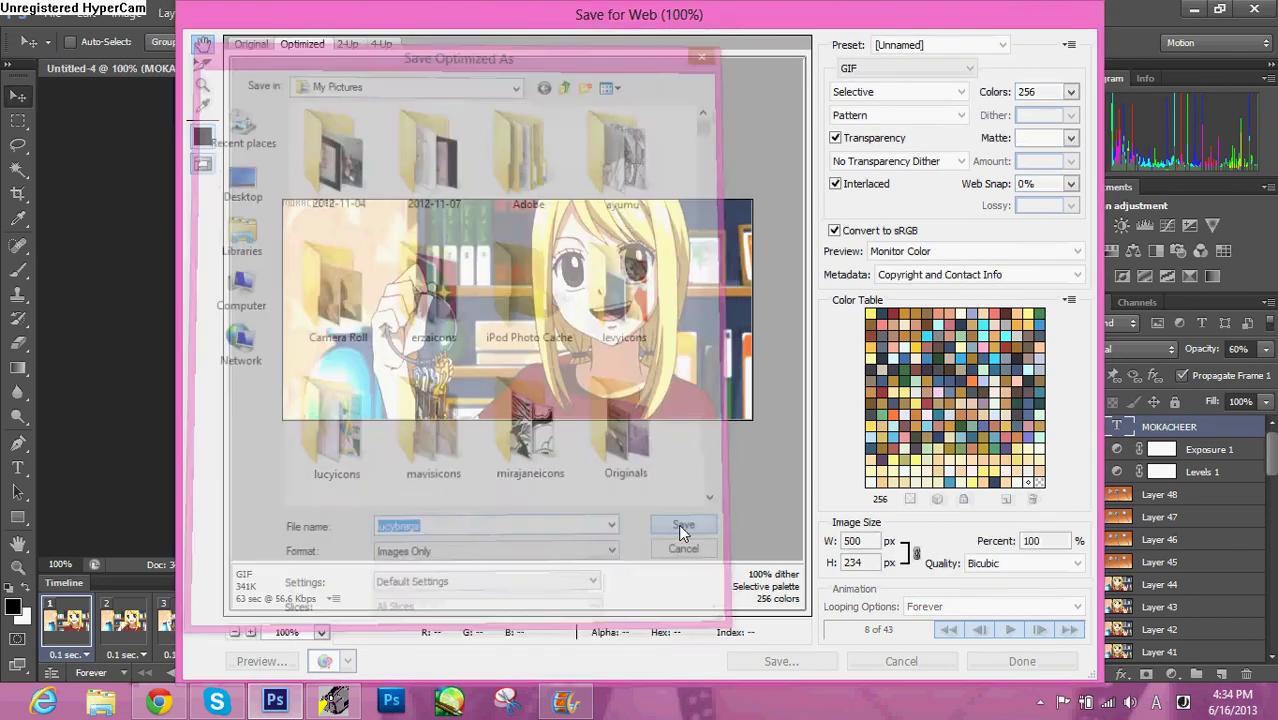
{"action": "left_click", "coordinate": [765, 390]}
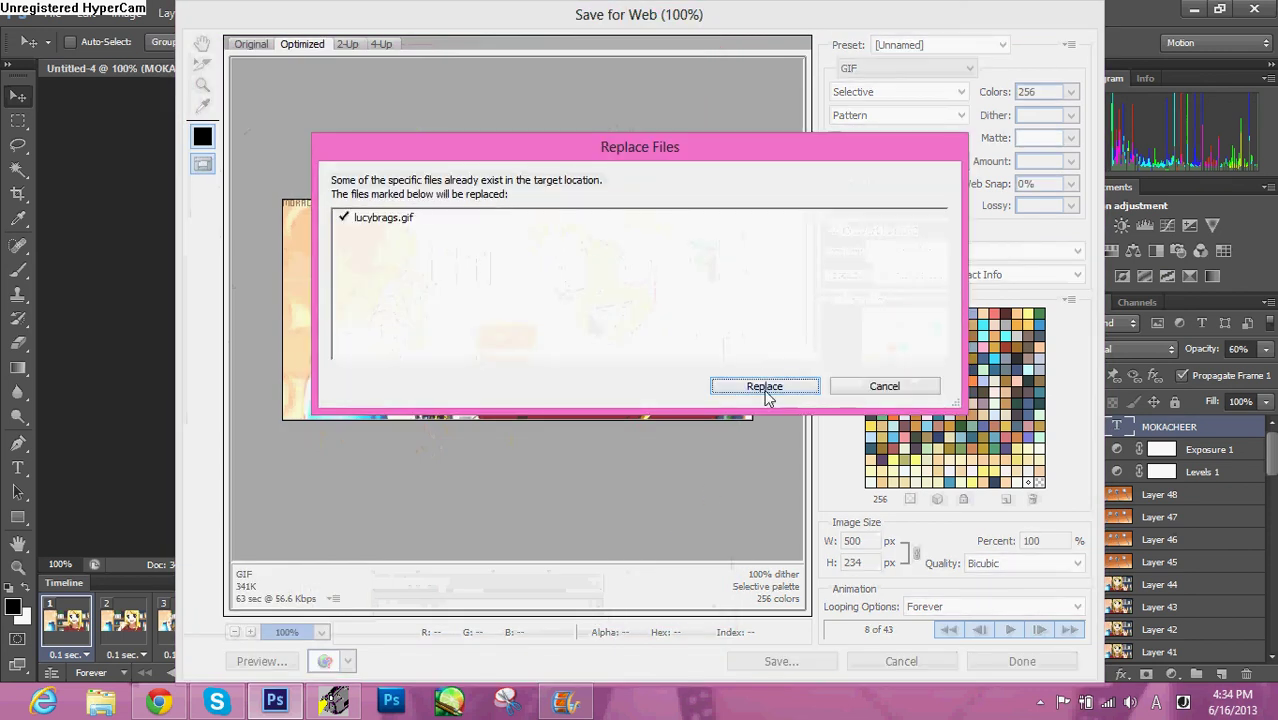